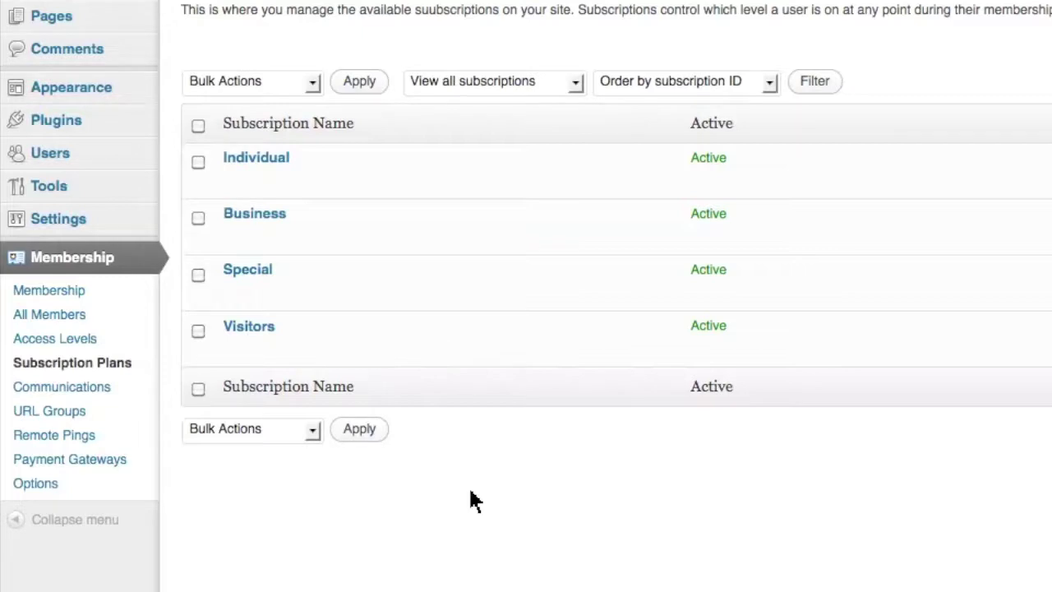
# Step: Open the Membership plugin's options and view the membership levels offered for strangers
pyautogui.moveTo(88, 33)
pyautogui.click(54, 484)
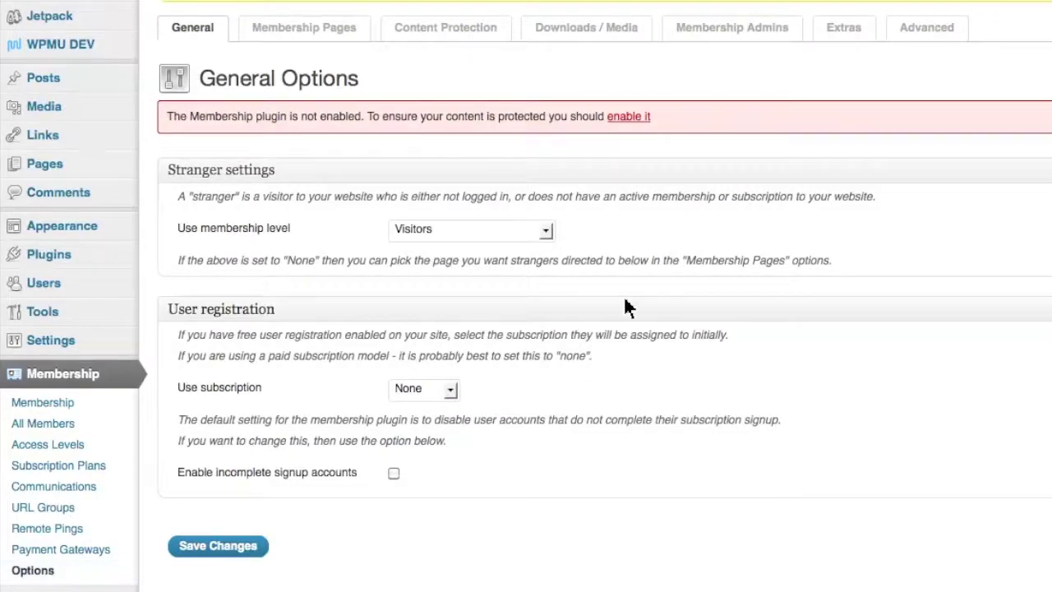
pyautogui.click(547, 232)
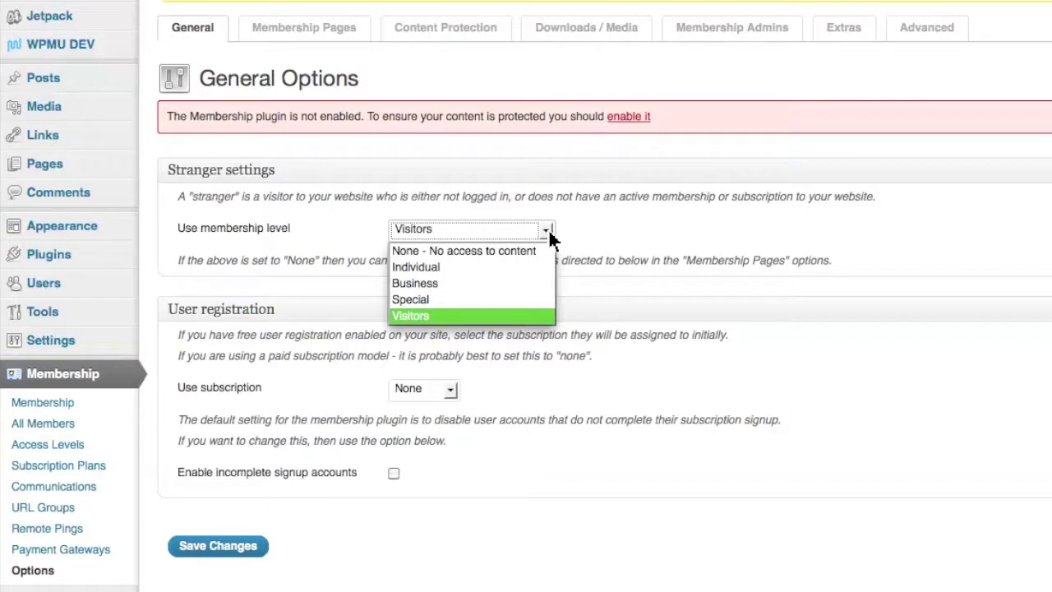
pyautogui.click(549, 234)
pyautogui.click(547, 232)
pyautogui.click(574, 236)
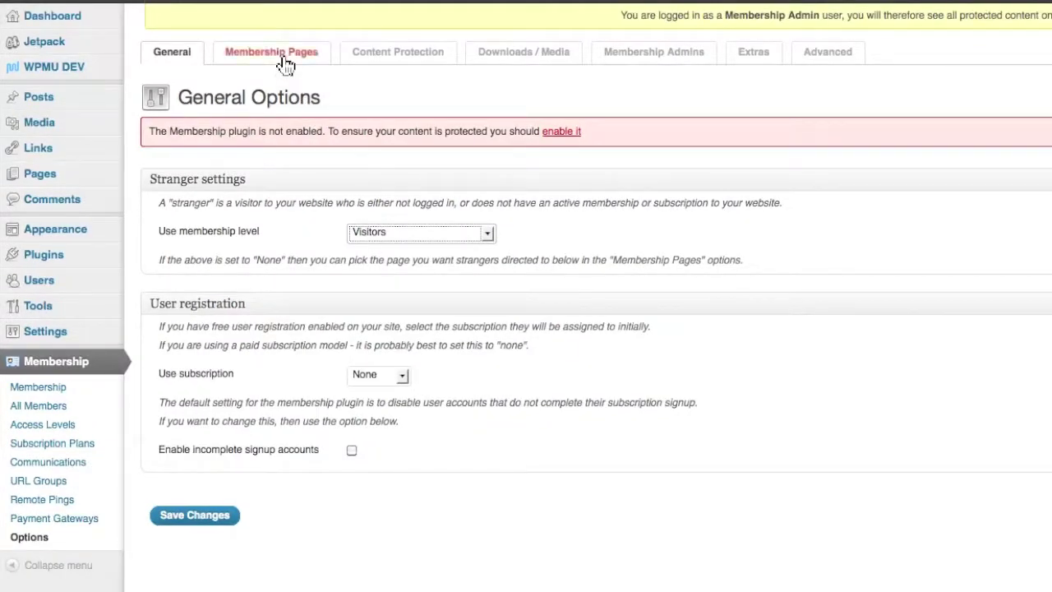
# Step: In the membership page options, check the registration page choices and create a default registration completed page
pyautogui.click(284, 60)
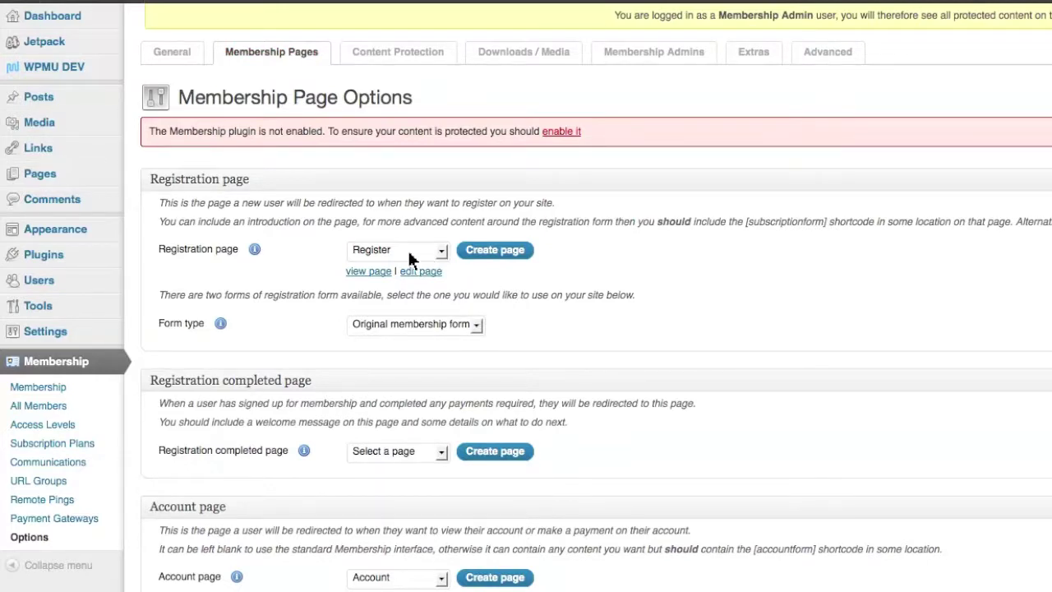
pyautogui.click(444, 262)
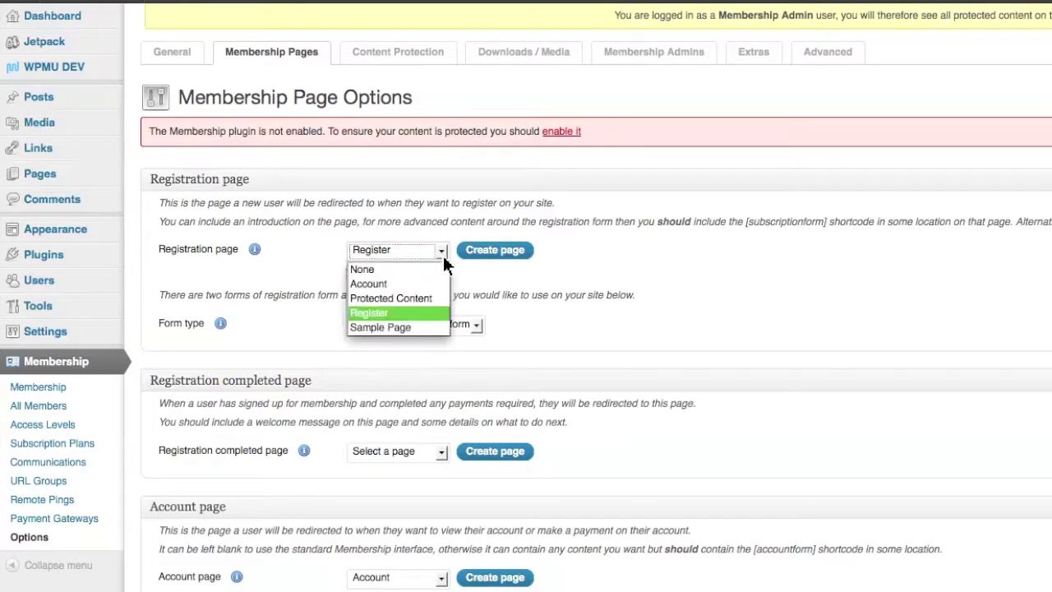
pyautogui.click(445, 263)
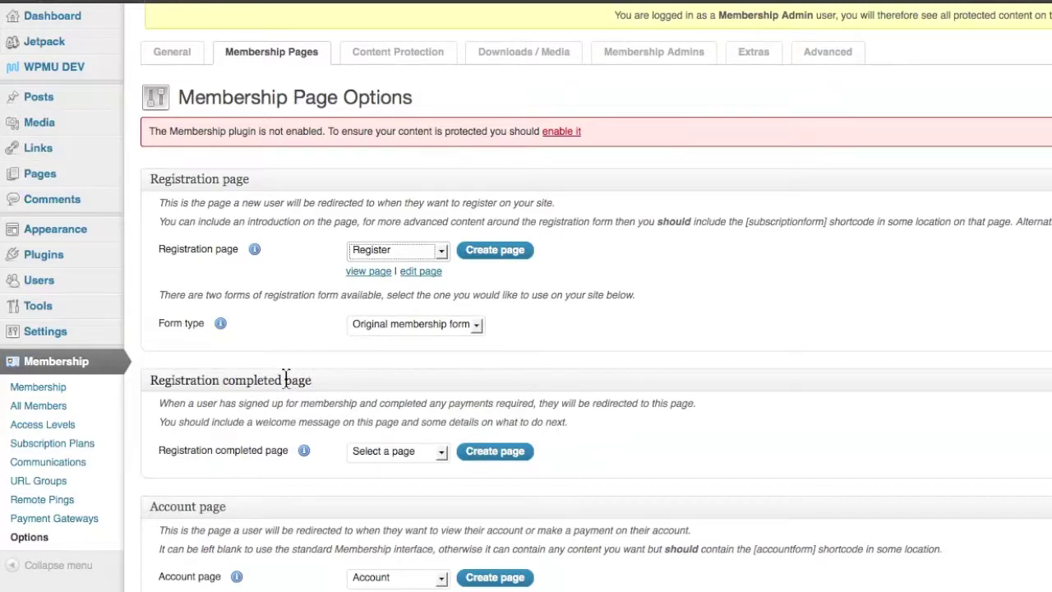
pyautogui.click(513, 457)
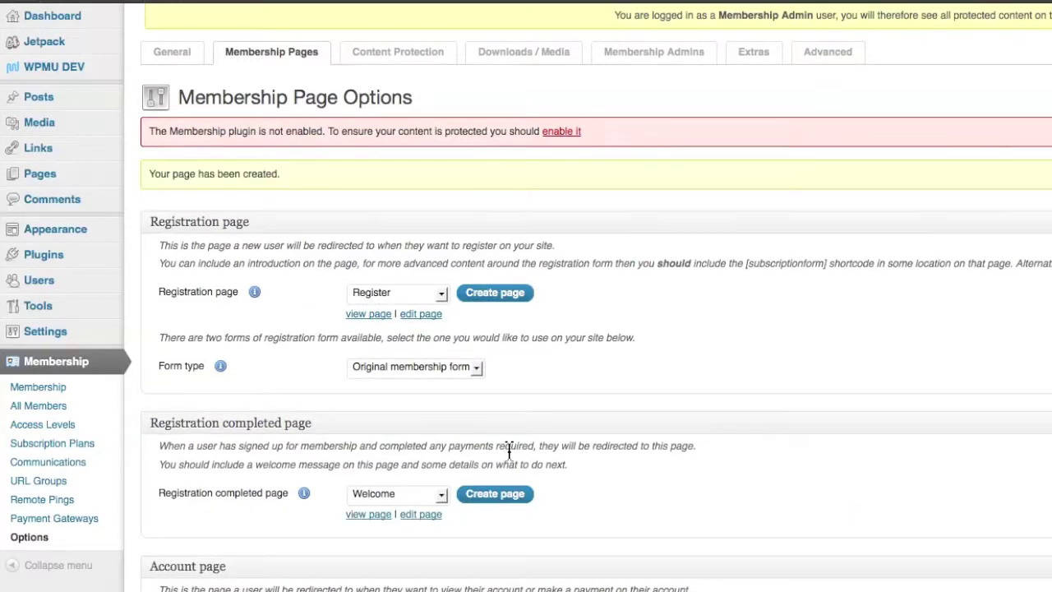
# Step: Create default pages for the account page and the subscriptions page
pyautogui.scroll(-5, 381, 498)
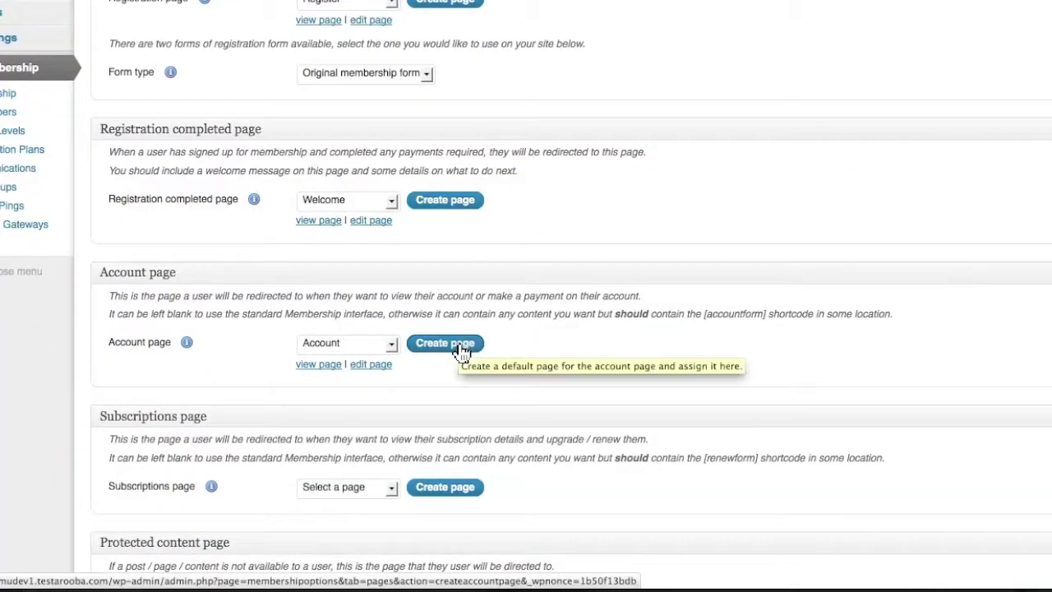
pyautogui.click(462, 351)
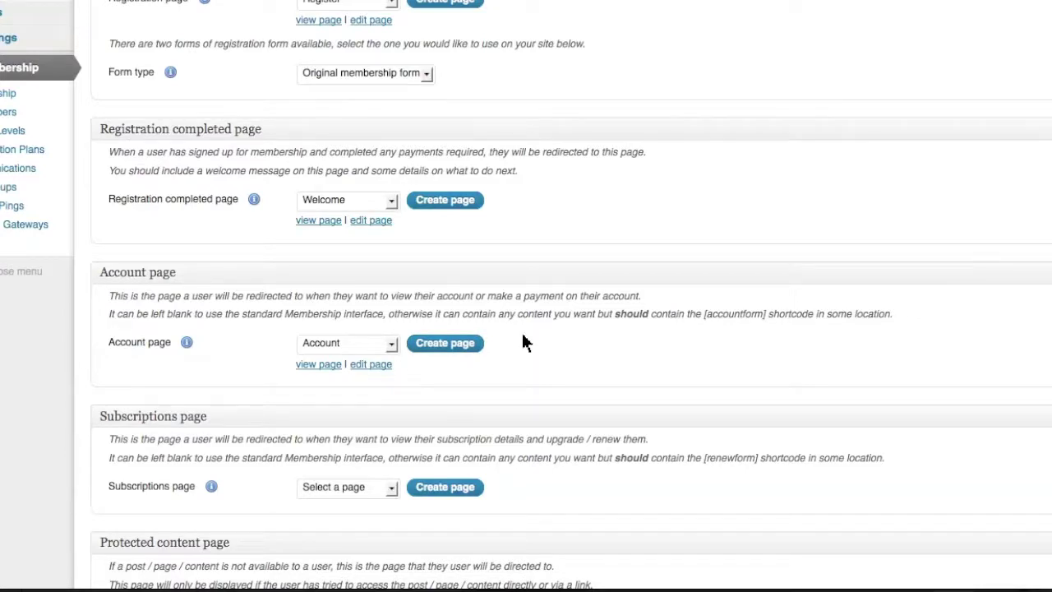
pyautogui.scroll(-1, 523, 337)
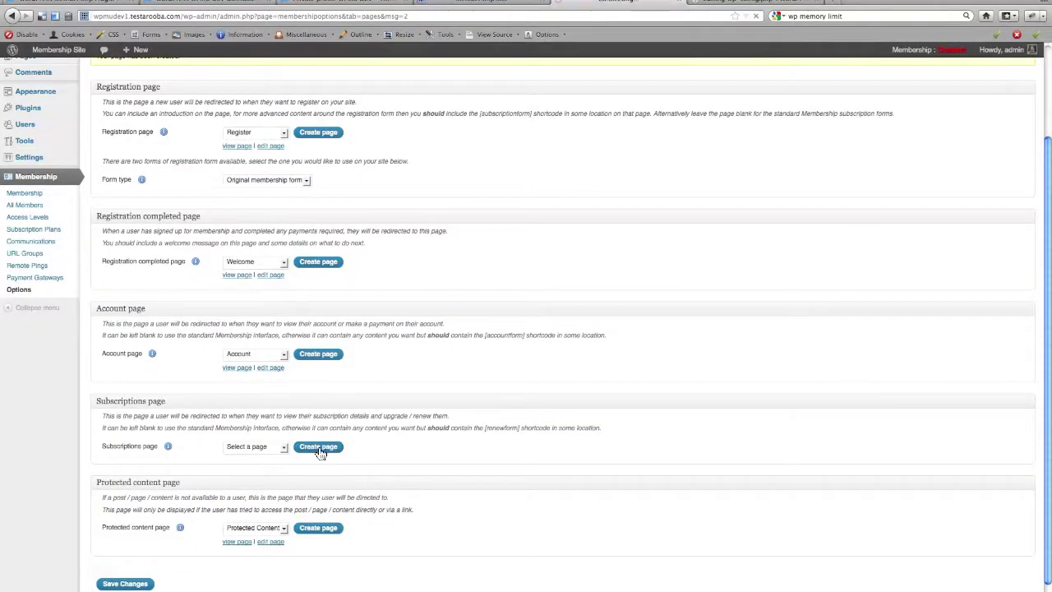
pyautogui.click(320, 451)
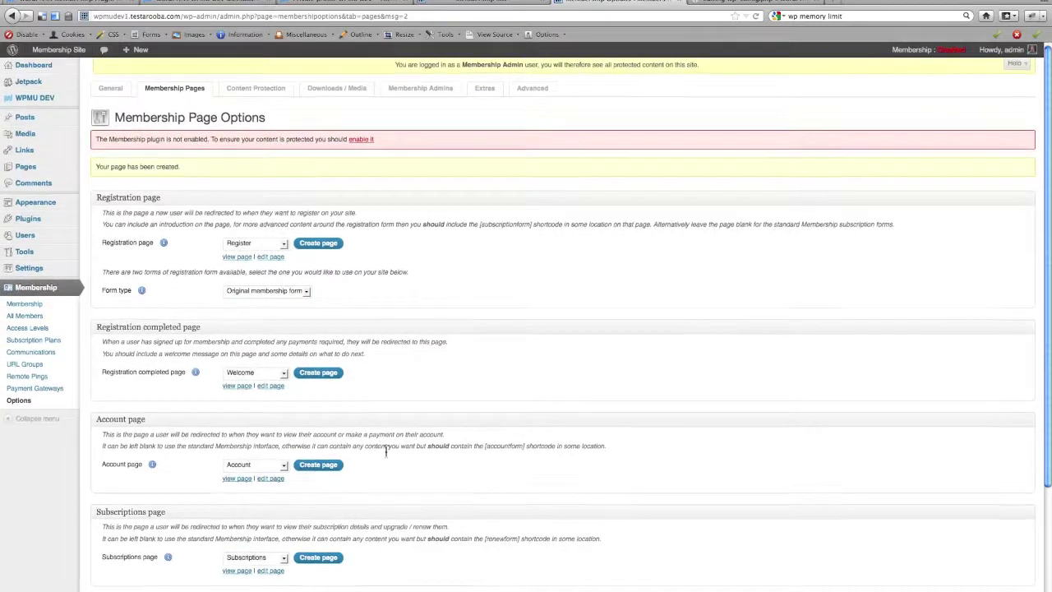
# Step: Set the account page to the second Account entry and save the membership page options
pyautogui.scroll(-3, 386, 455)
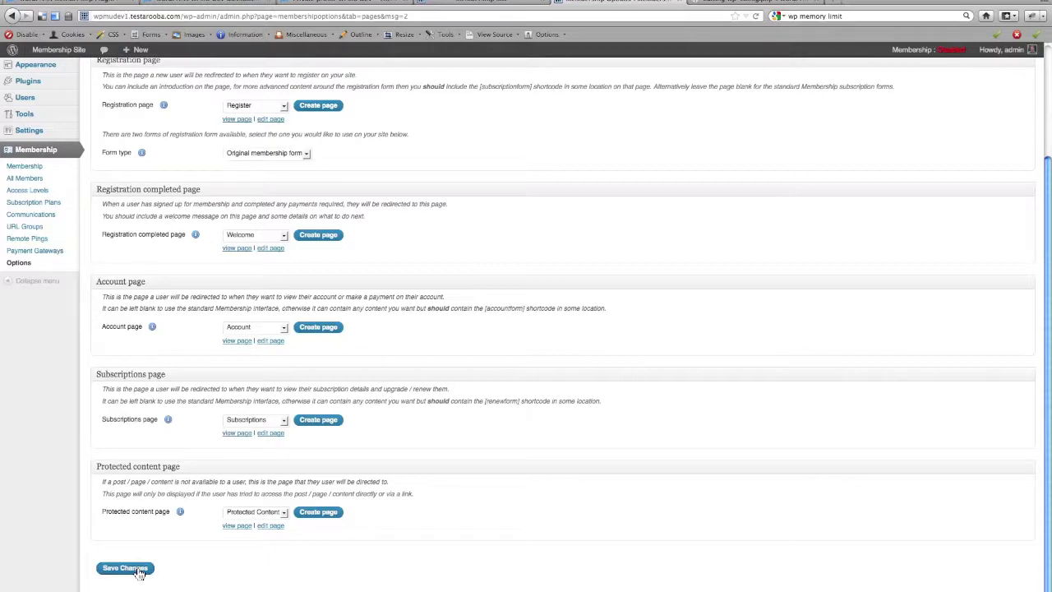
pyautogui.click(286, 330)
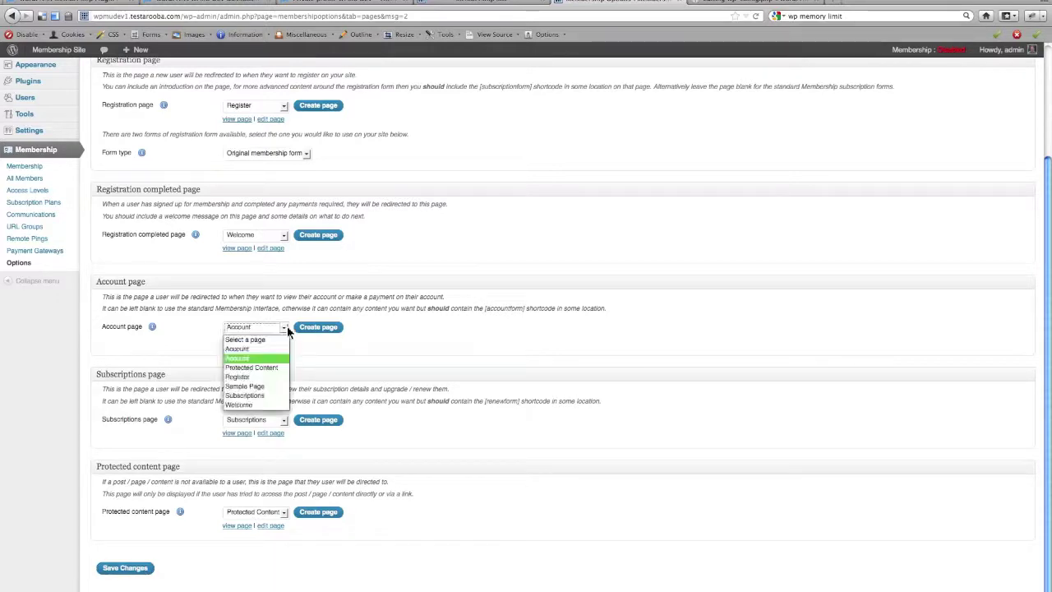
pyautogui.click(248, 360)
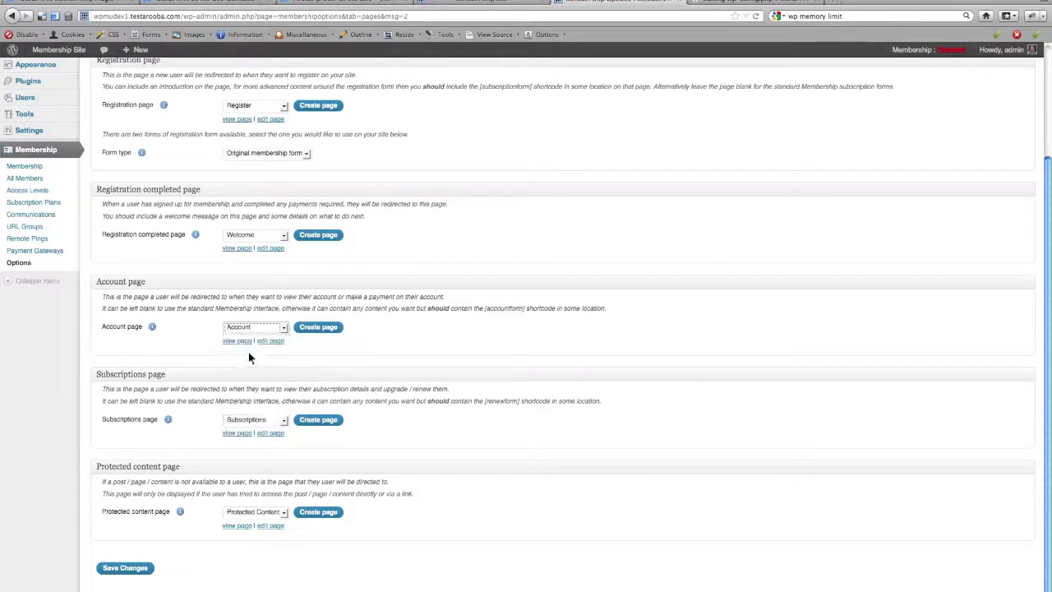
pyautogui.click(124, 570)
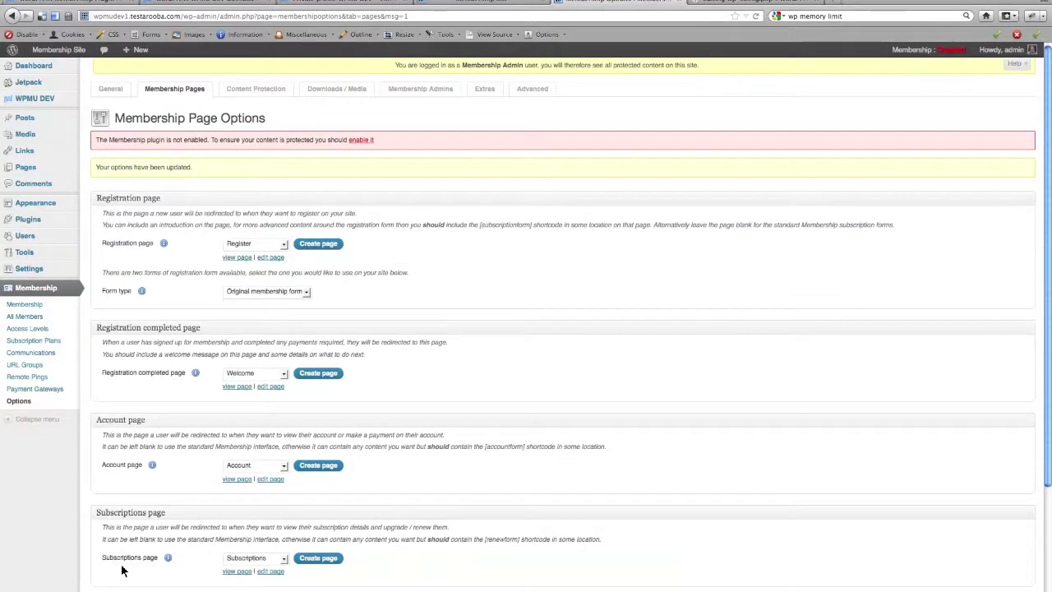
# Step: Open the list of all pages and move the second, newer Account page to the trash
pyautogui.moveTo(60, 174)
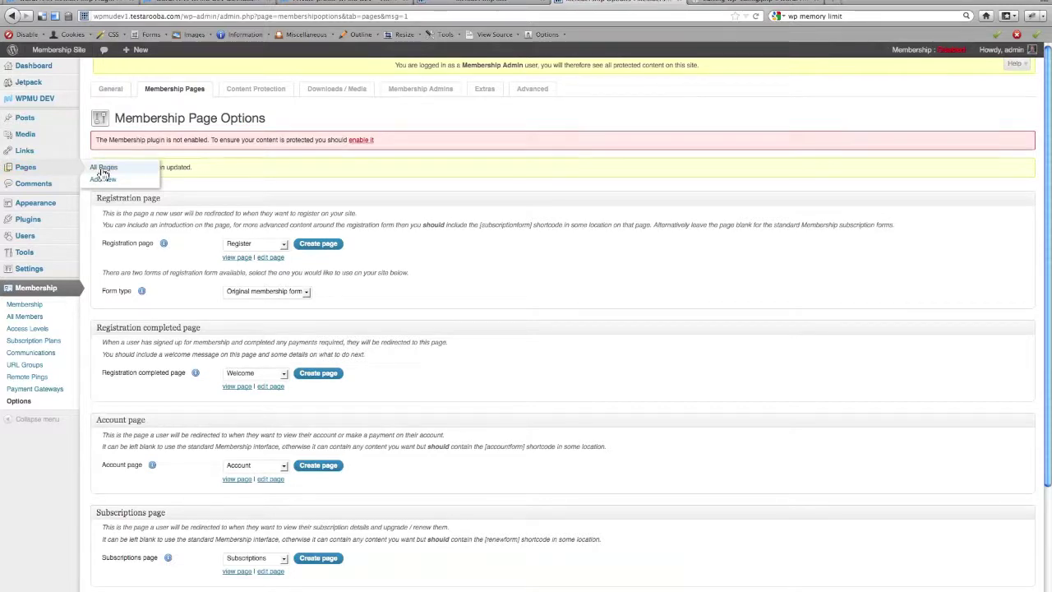
pyautogui.click(104, 169)
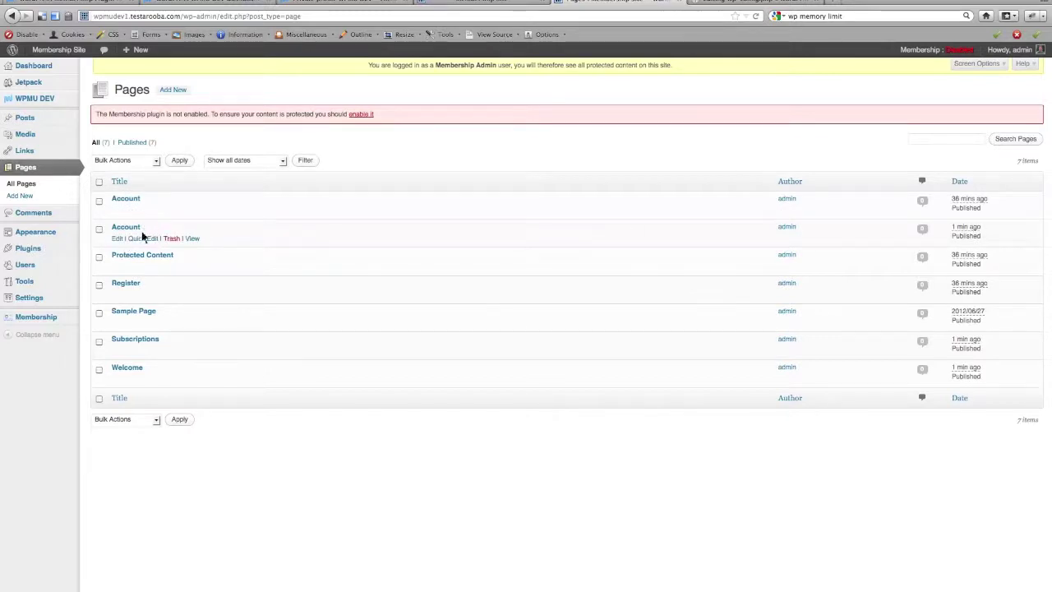
pyautogui.click(171, 239)
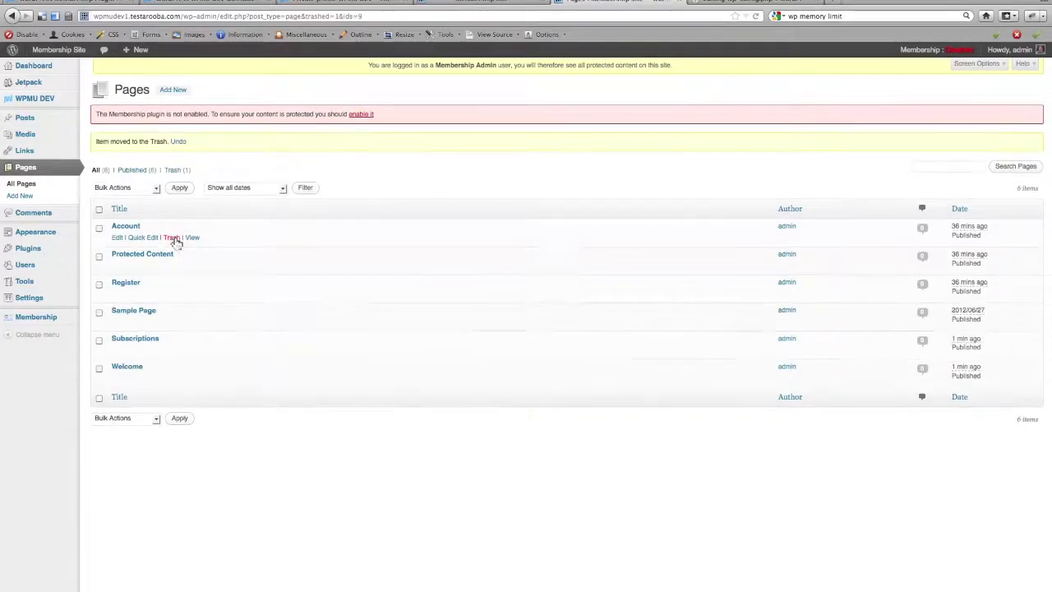
# Step: Return to the membership page options and check which pages are offered for the account page
pyautogui.moveTo(68, 314)
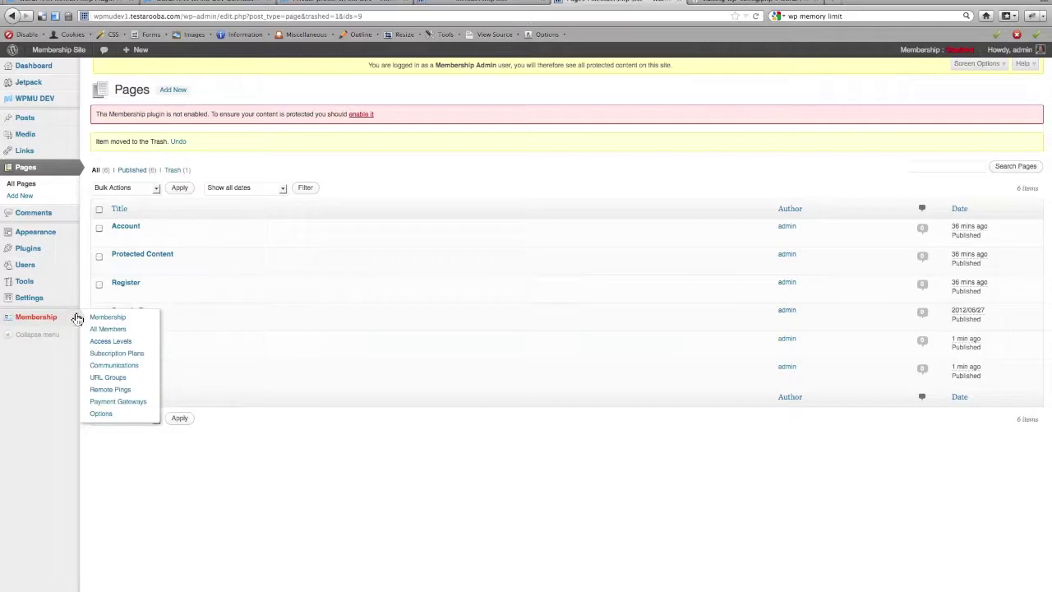
pyautogui.click(111, 414)
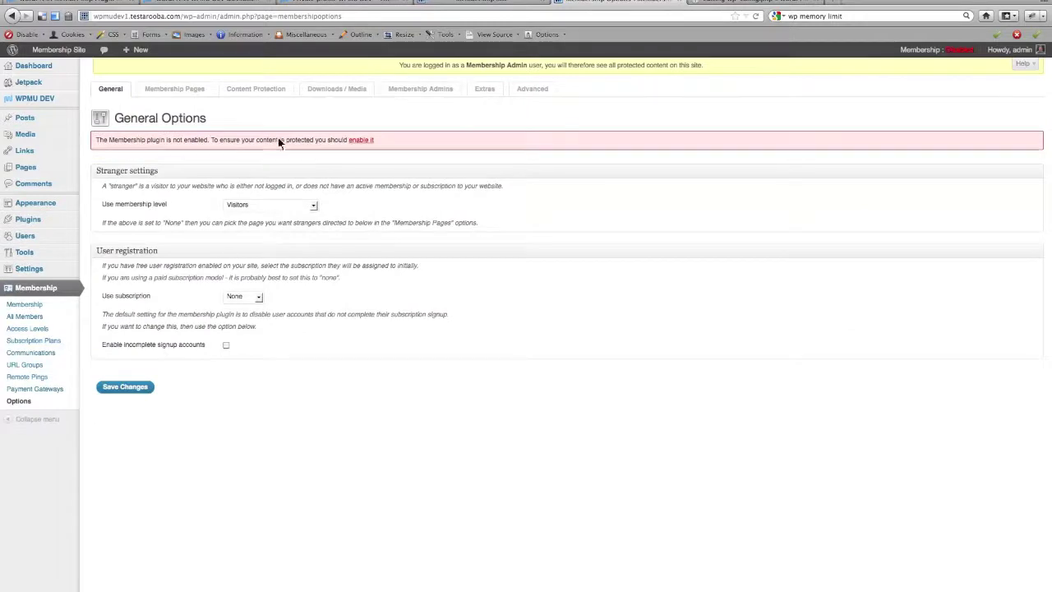
pyautogui.click(185, 92)
pyautogui.click(182, 91)
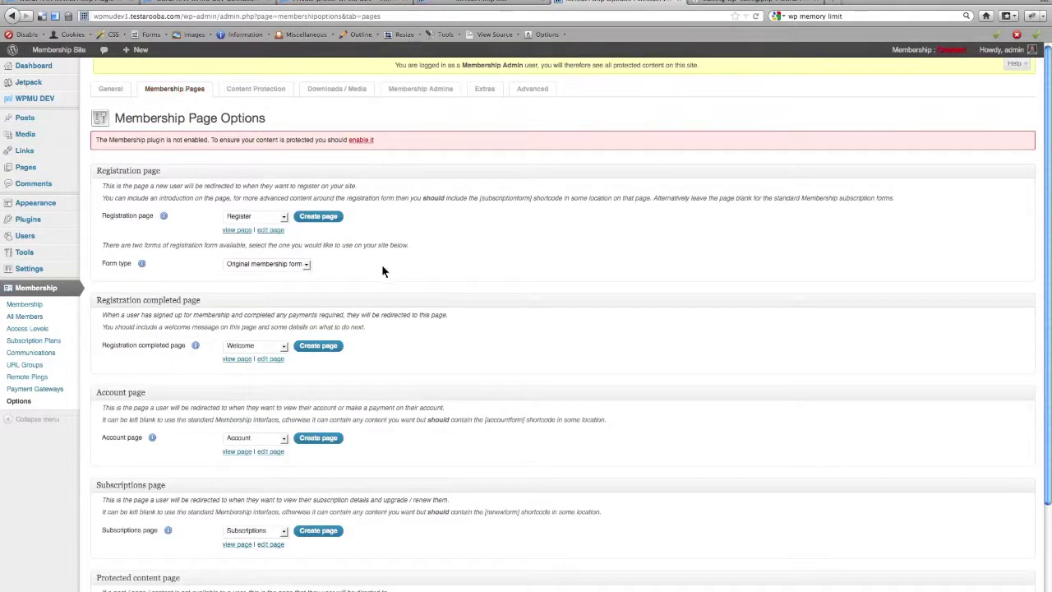
pyautogui.click(282, 438)
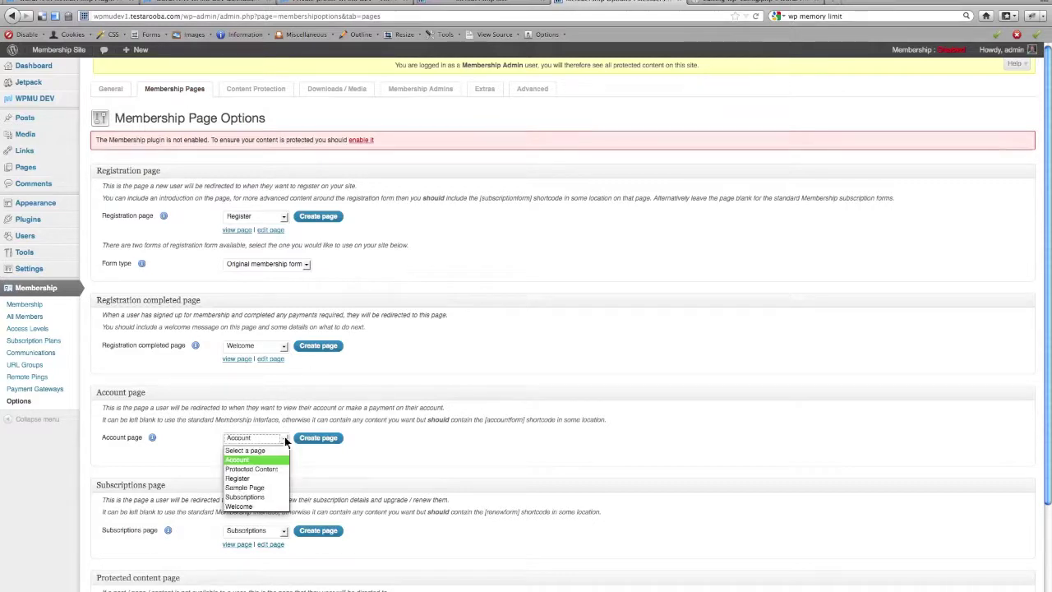
pyautogui.click(284, 439)
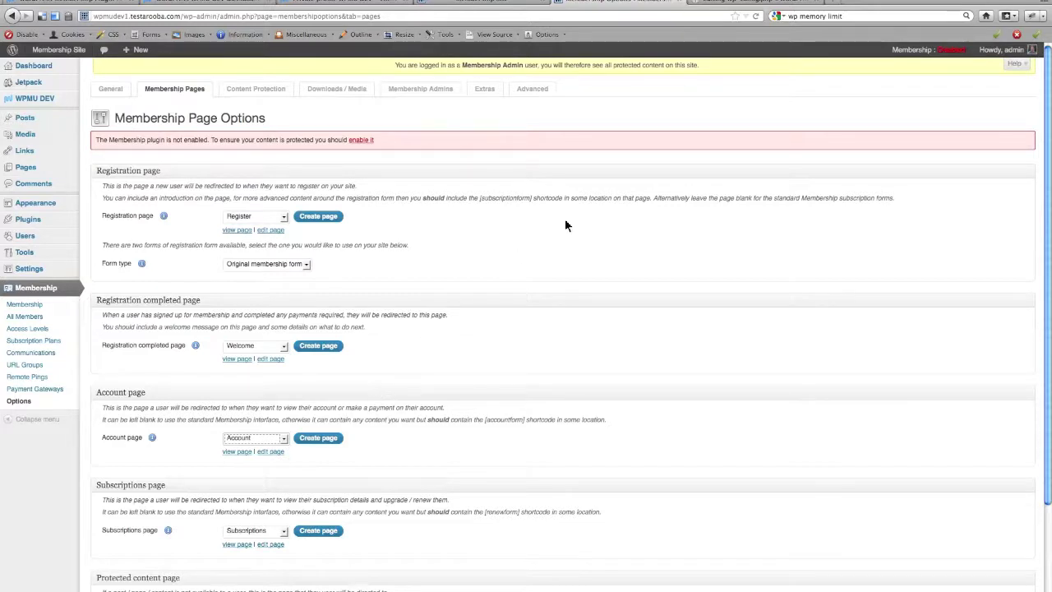
# Step: Reload the Membership Site front end and view its Subscriptions page while logged in as admin
pyautogui.click(516, 3)
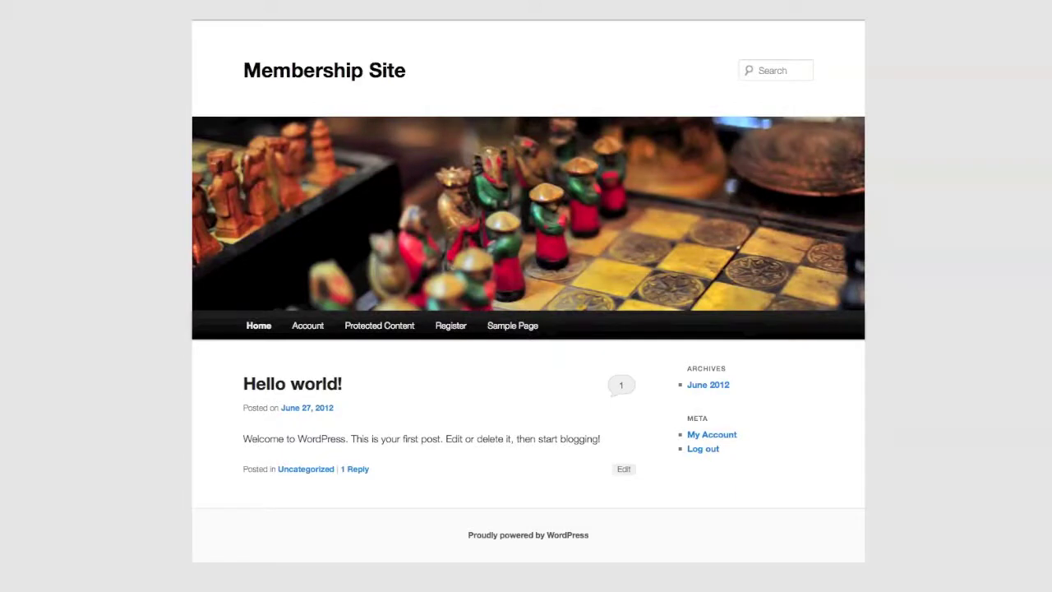
pyautogui.press('super+r')
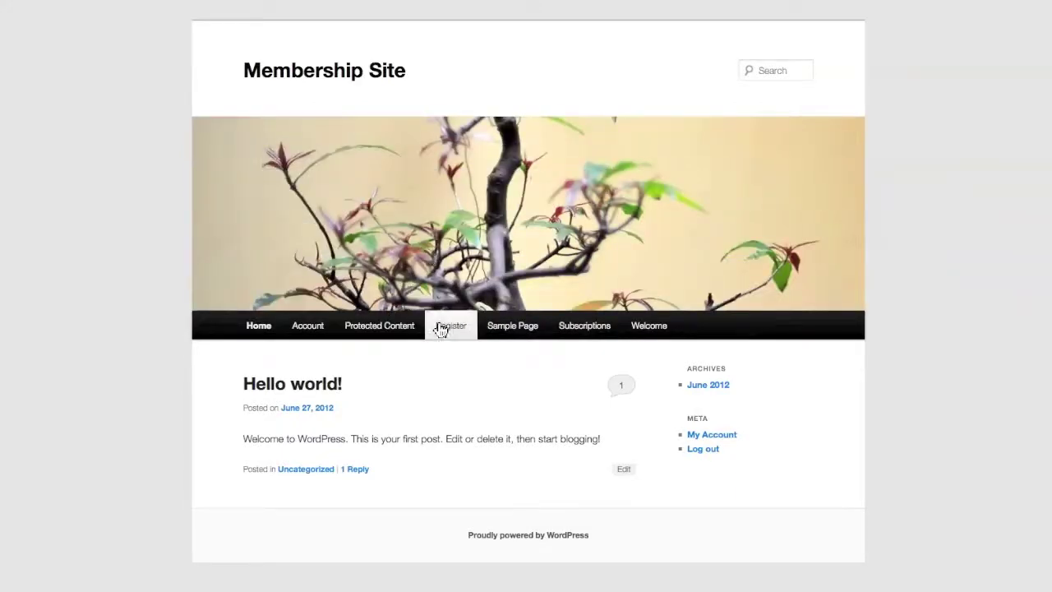
pyautogui.click(587, 328)
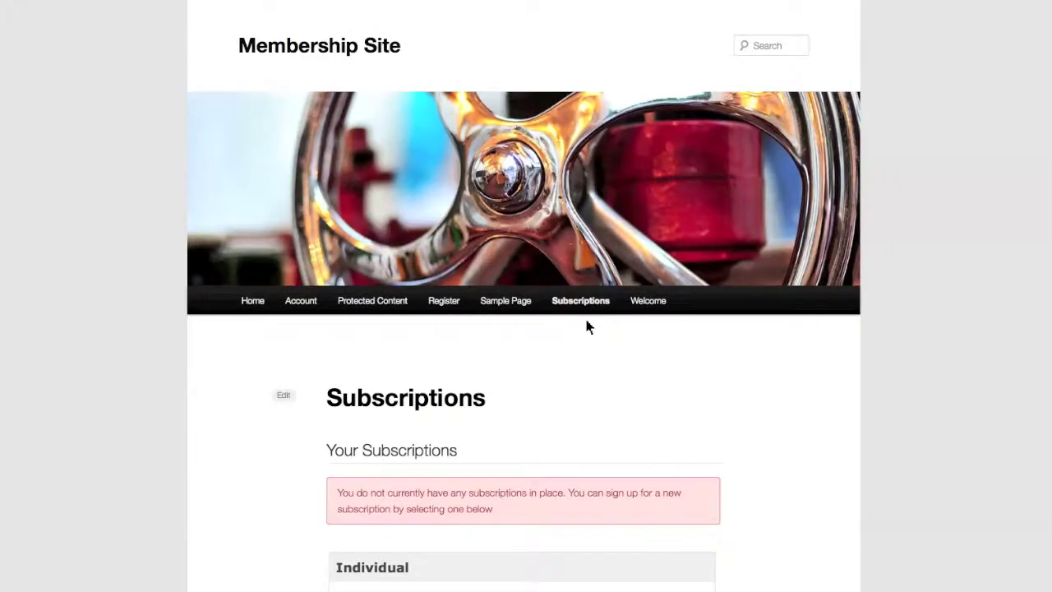
pyautogui.scroll(-3, 587, 327)
pyautogui.scroll(-2, 587, 327)
pyautogui.scroll(-2, 587, 328)
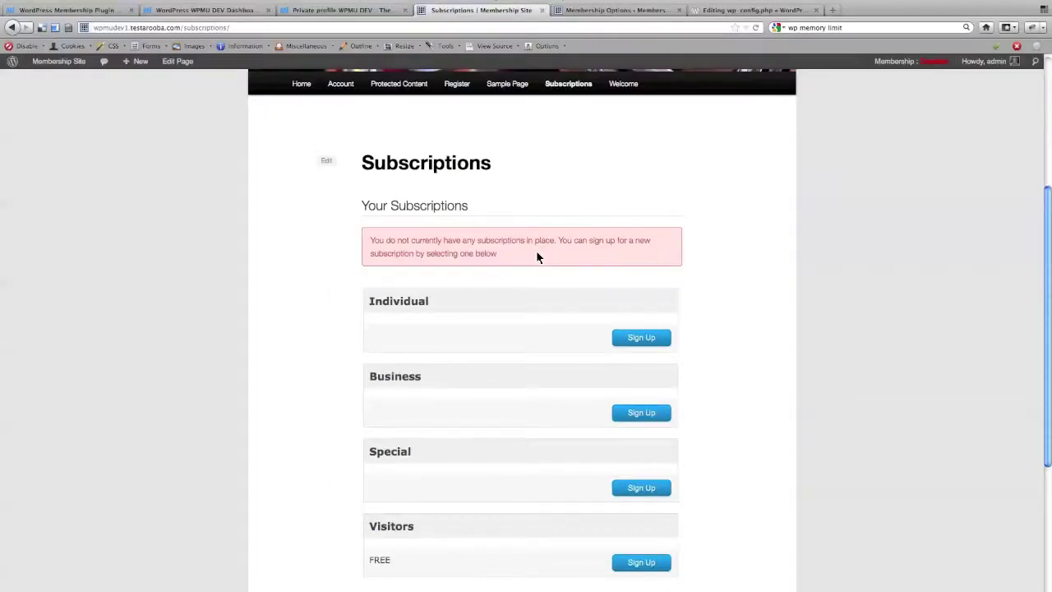
# Step: Switch to Safari, reload the site and view its Subscriptions page as a logged-out visitor
pyautogui.press('super+Tab')
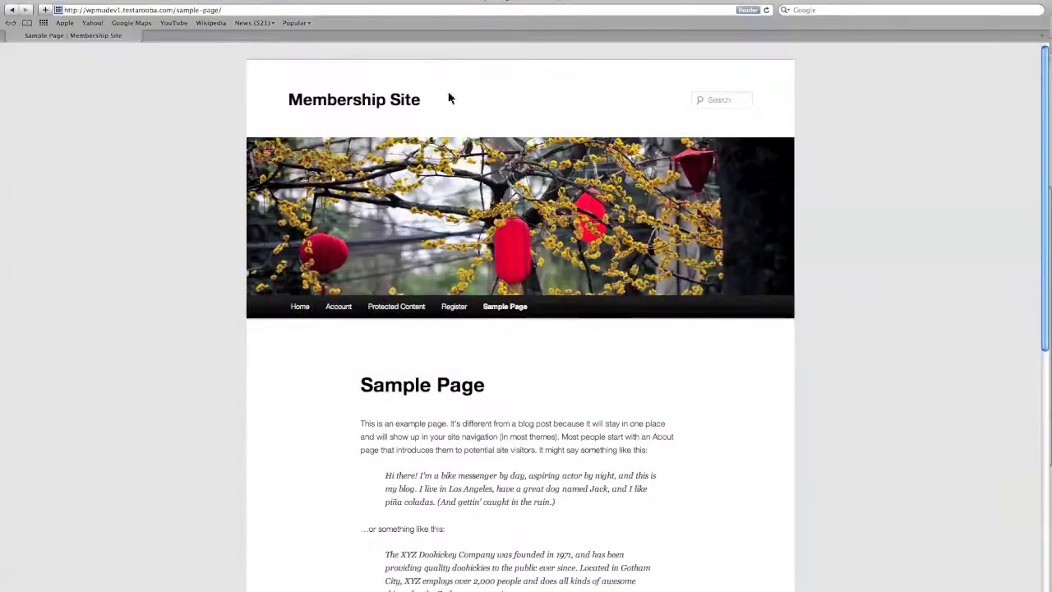
pyautogui.click(434, 9)
pyautogui.press('Return')
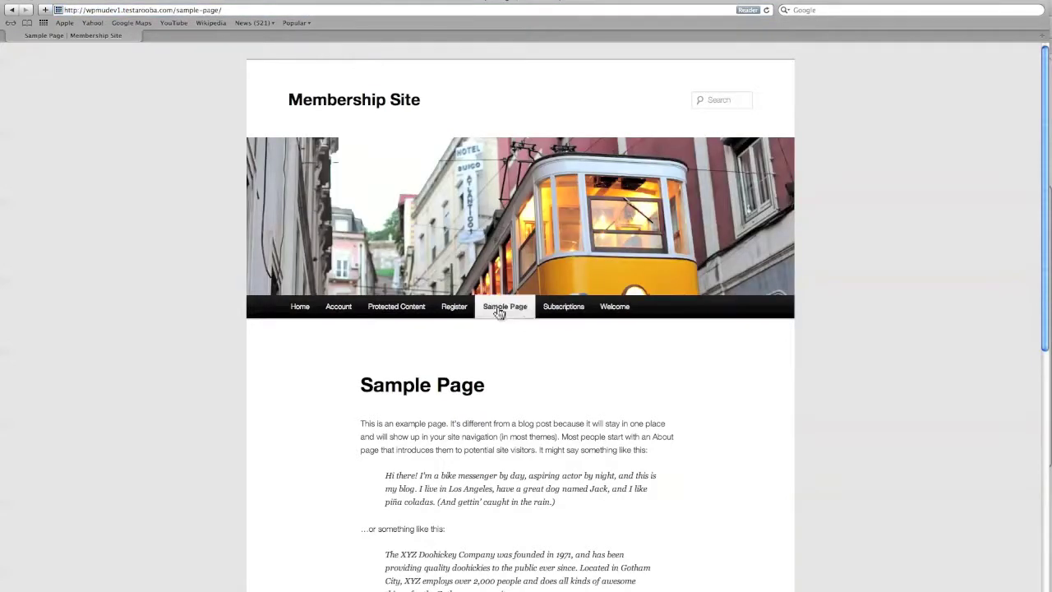
pyautogui.click(546, 307)
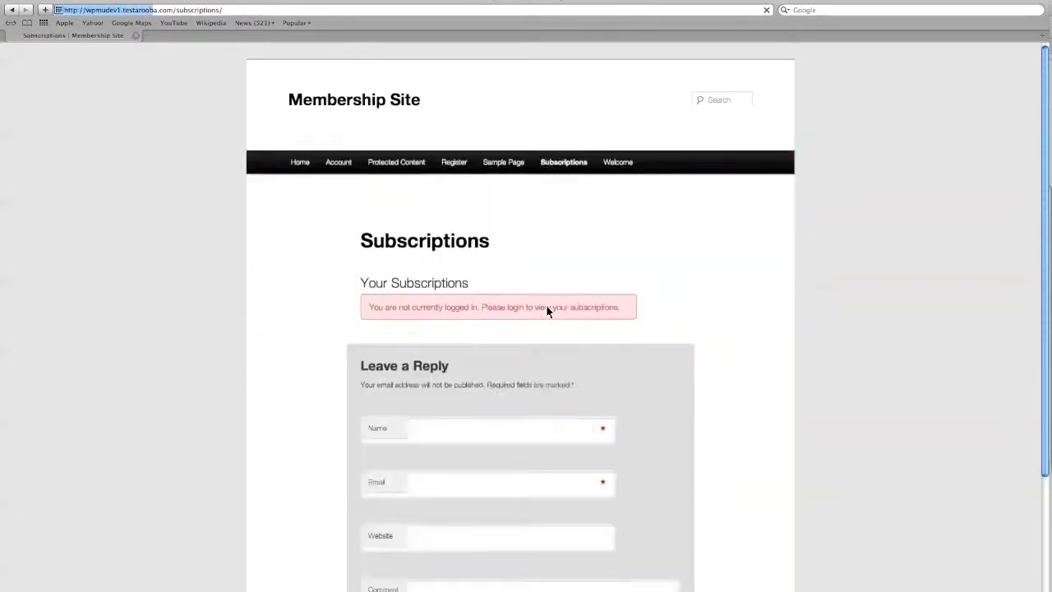
pyautogui.scroll(-3, 547, 310)
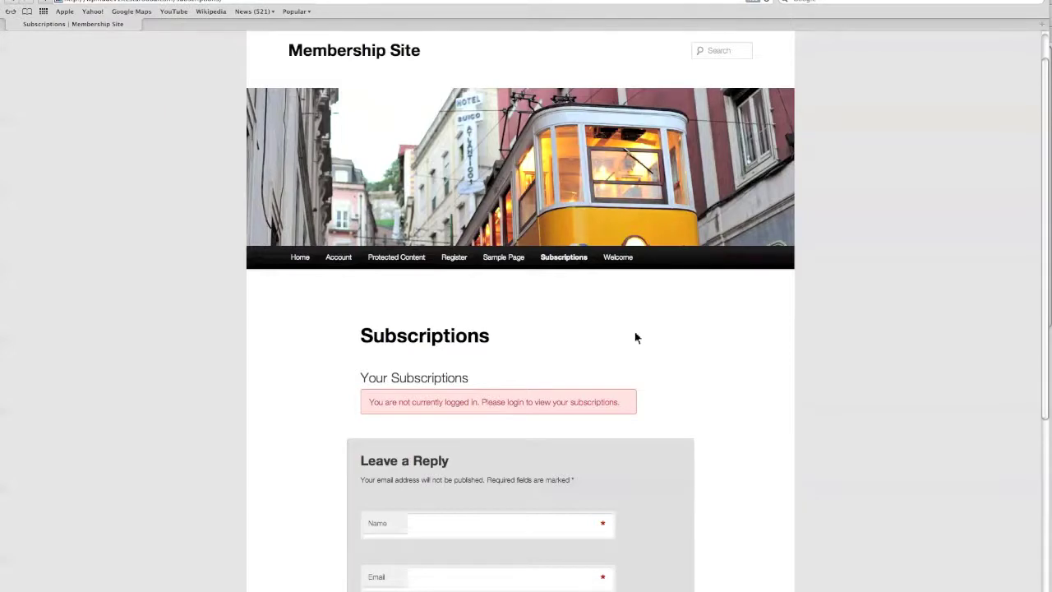
# Step: View the Register and Account pages as a logged-out visitor, and switch back to Firefox
pyautogui.click(459, 257)
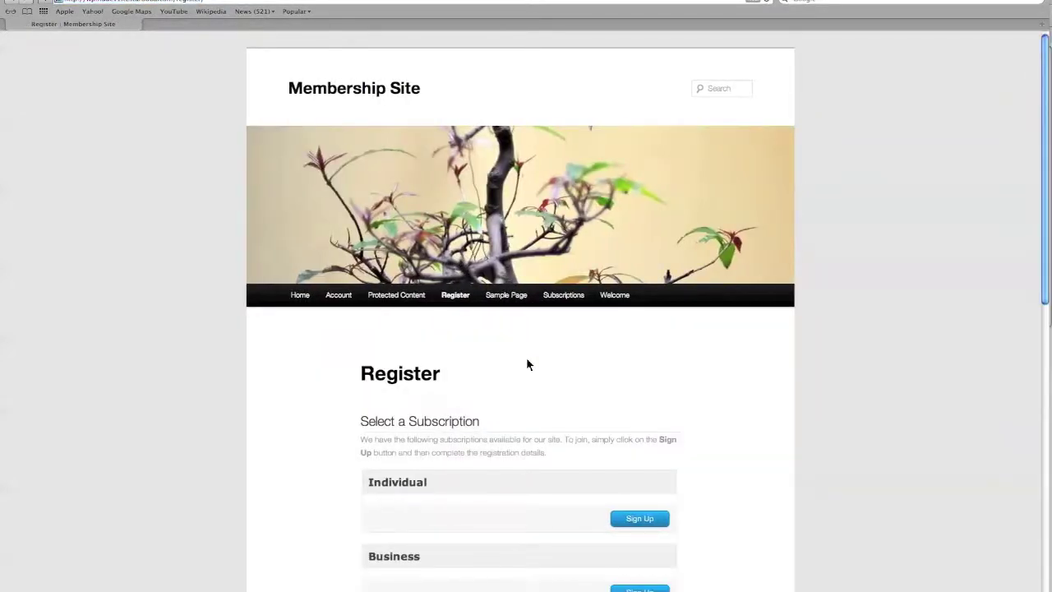
pyautogui.scroll(-3, 733, 377)
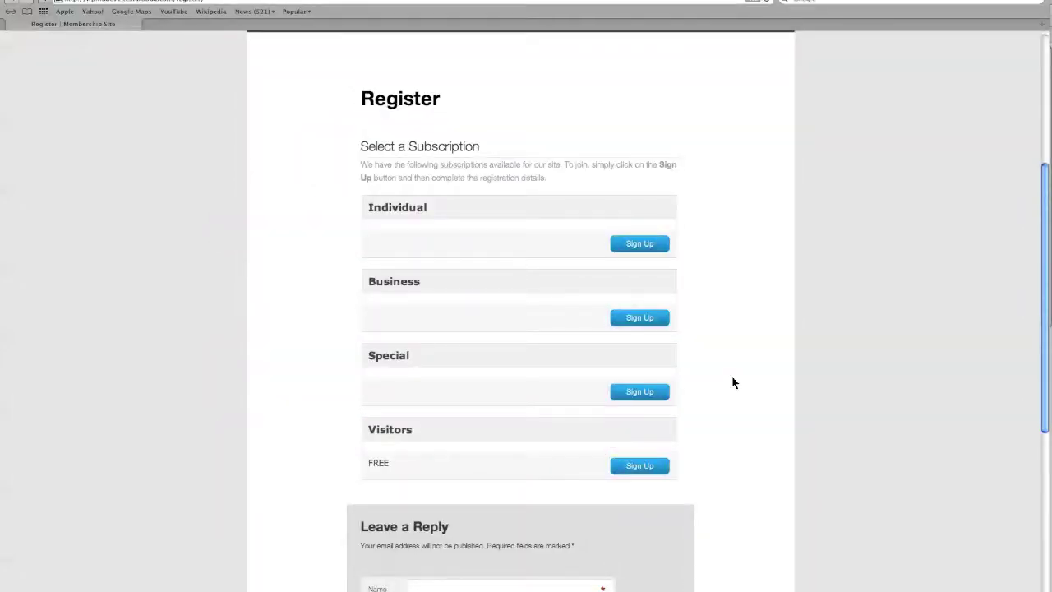
pyautogui.scroll(3, 735, 384)
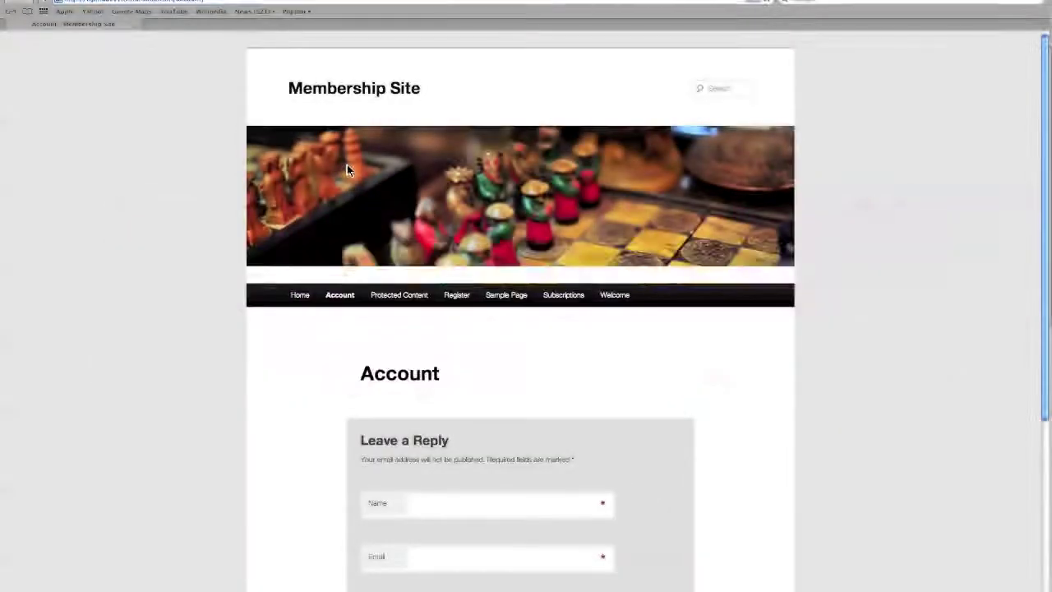
pyautogui.press('super+Tab')
pyautogui.press('super+Tab')
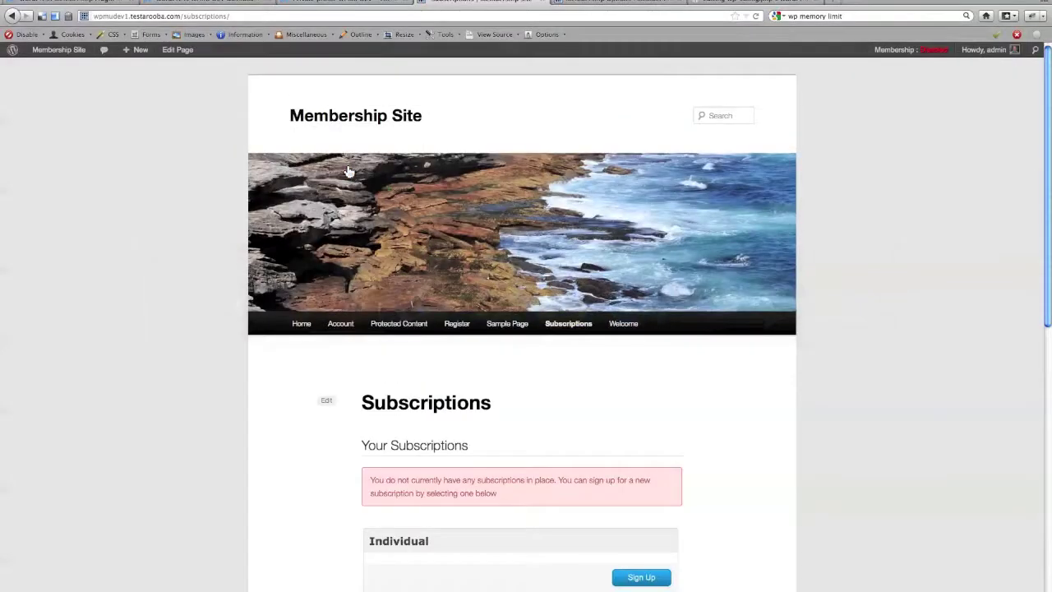
# Step: View the site's Account page with its details form as admin, and return to the Subscriptions page
pyautogui.click(341, 322)
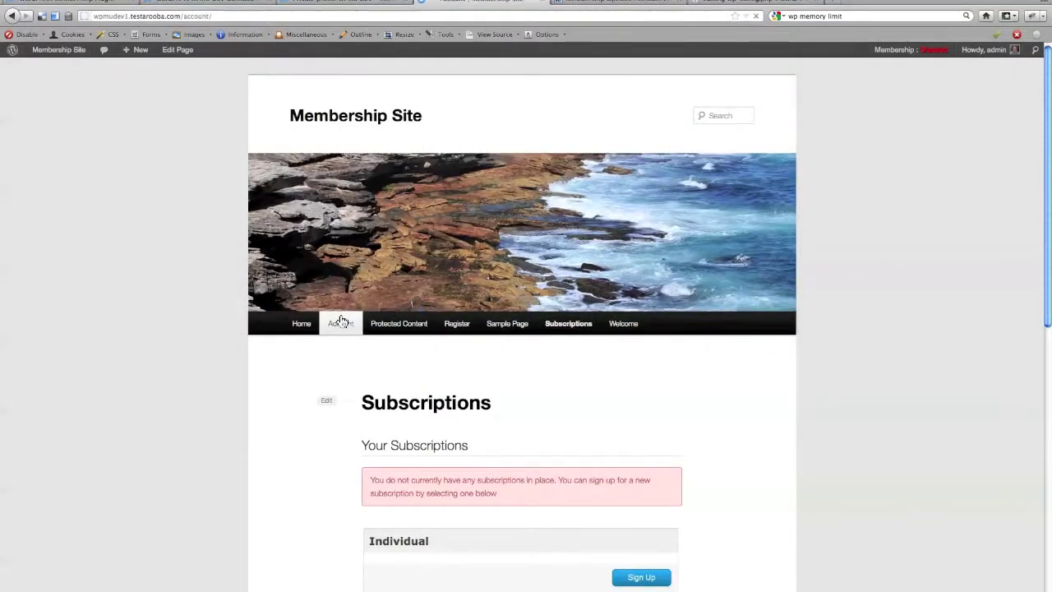
pyautogui.scroll(-4, 288, 389)
pyautogui.scroll(-2, 285, 389)
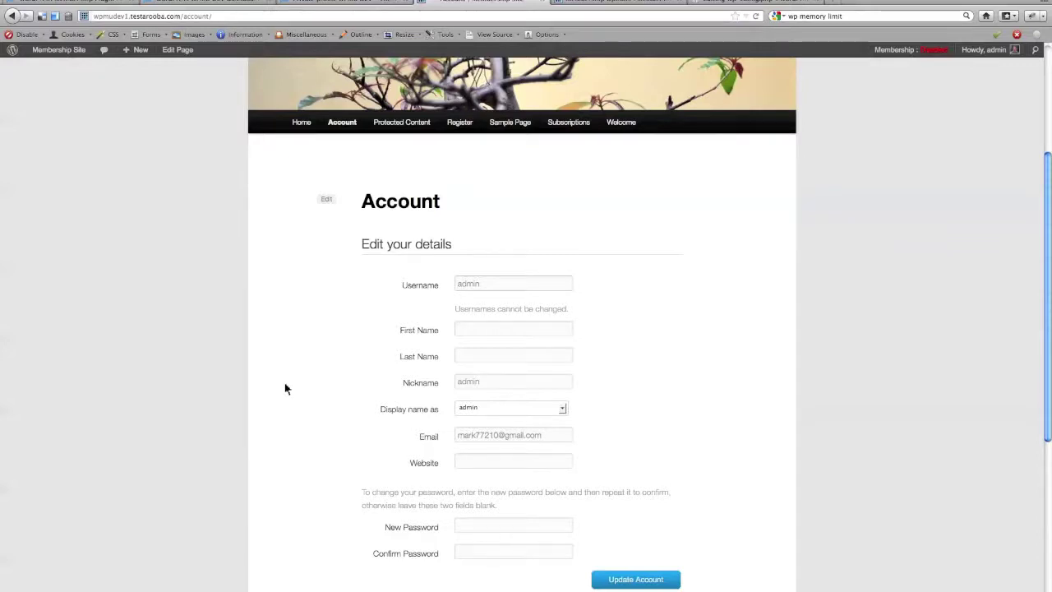
pyautogui.click(571, 123)
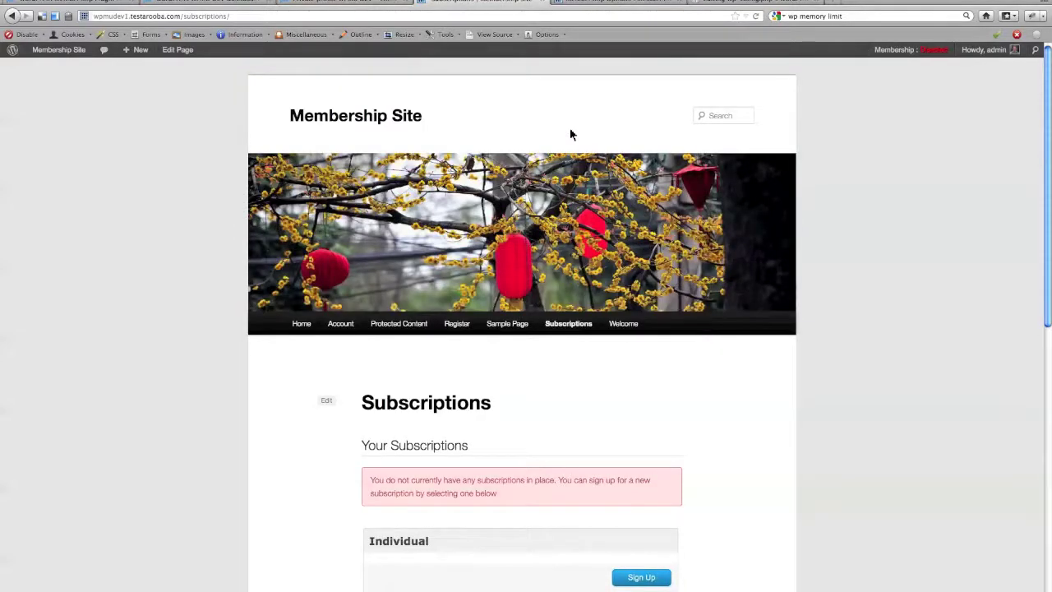
# Step: Switch to Safari and view the Account page and the Register page's subscription list as a logged-out visitor
pyautogui.press('super+Tab')
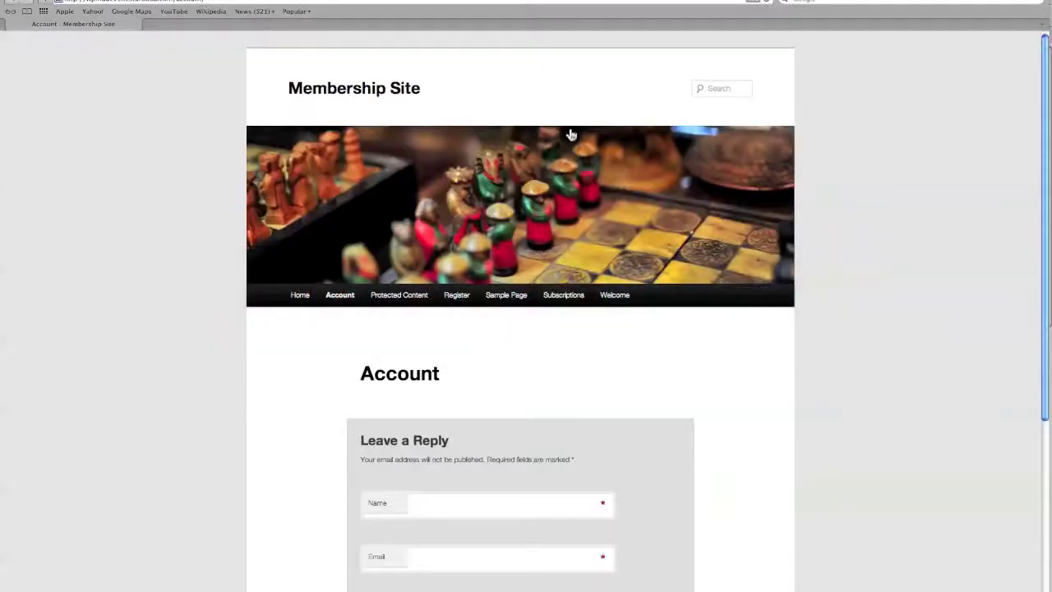
pyautogui.scroll(-1, 611, 384)
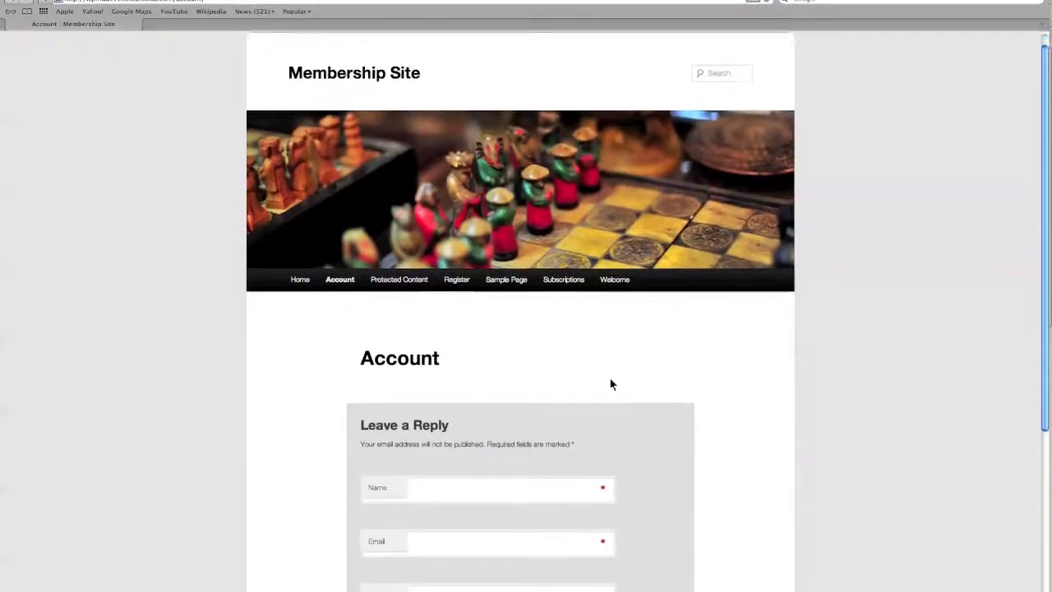
pyautogui.scroll(-3, 610, 384)
pyautogui.click(458, 170)
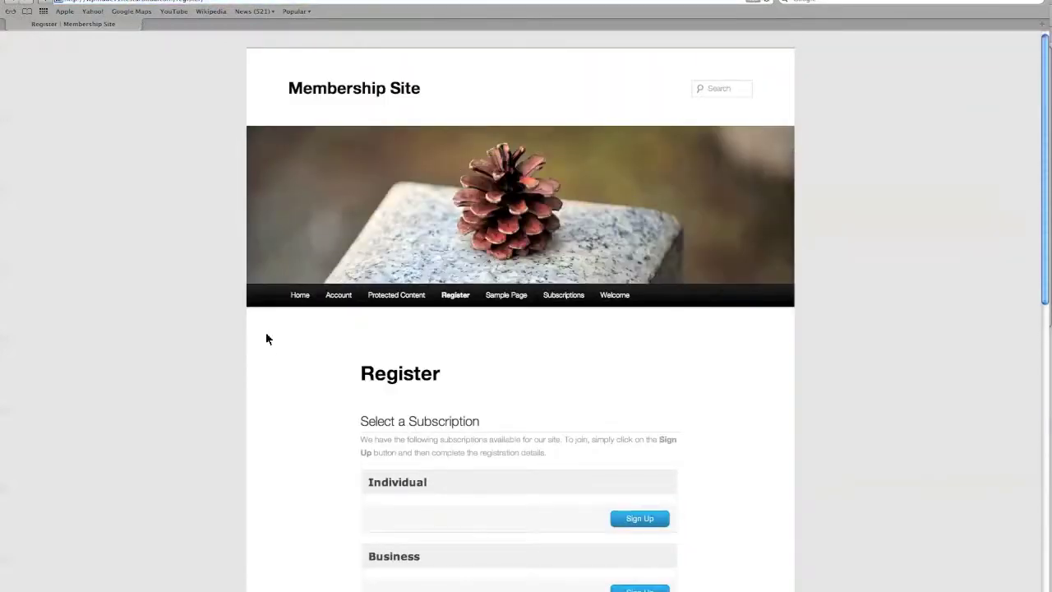
pyautogui.scroll(-5, 267, 337)
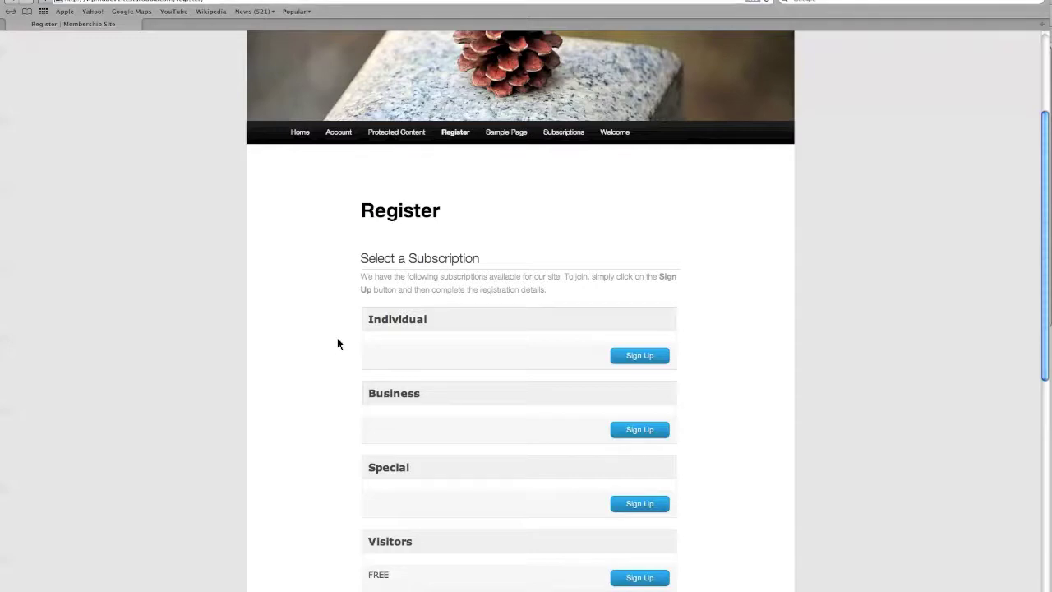
# Step: Switch to Firefox and, in the Content Protection options, save the protected content message "This content is protected. Please sign up to view."
pyautogui.press('super+Tab')
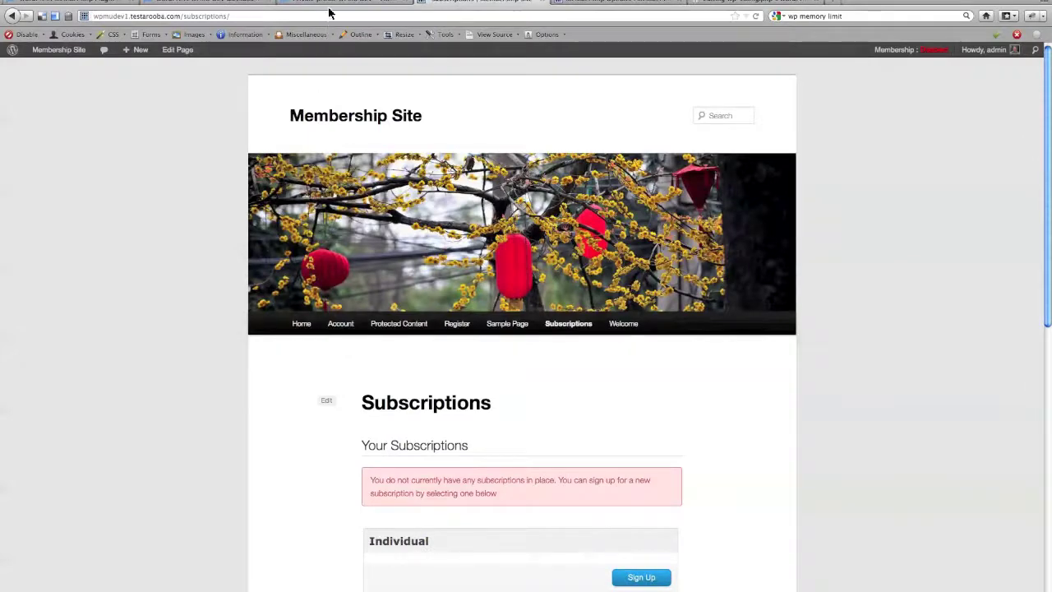
pyautogui.click(571, 3)
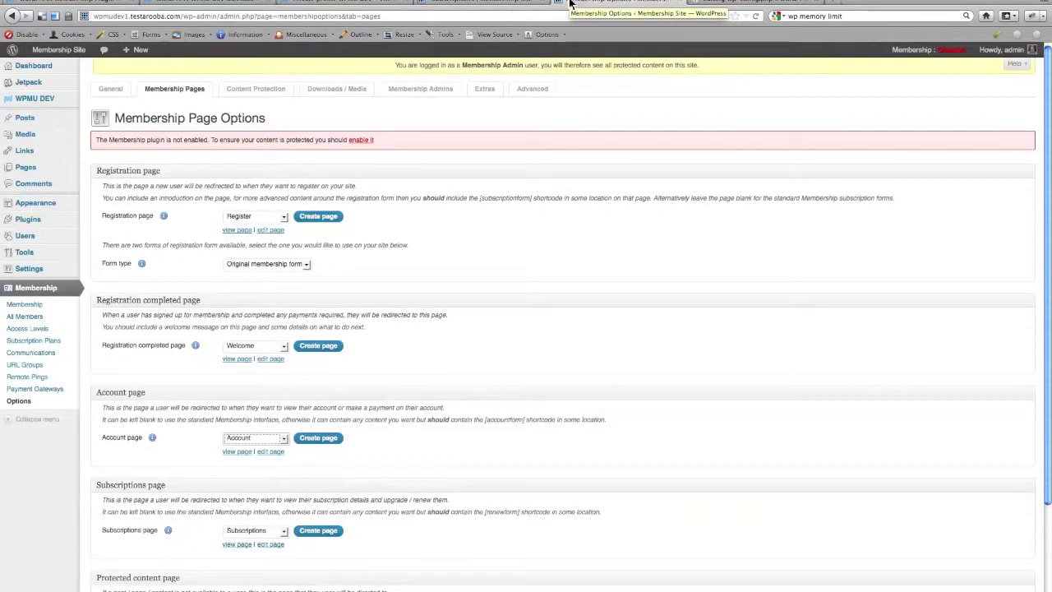
pyautogui.click(266, 92)
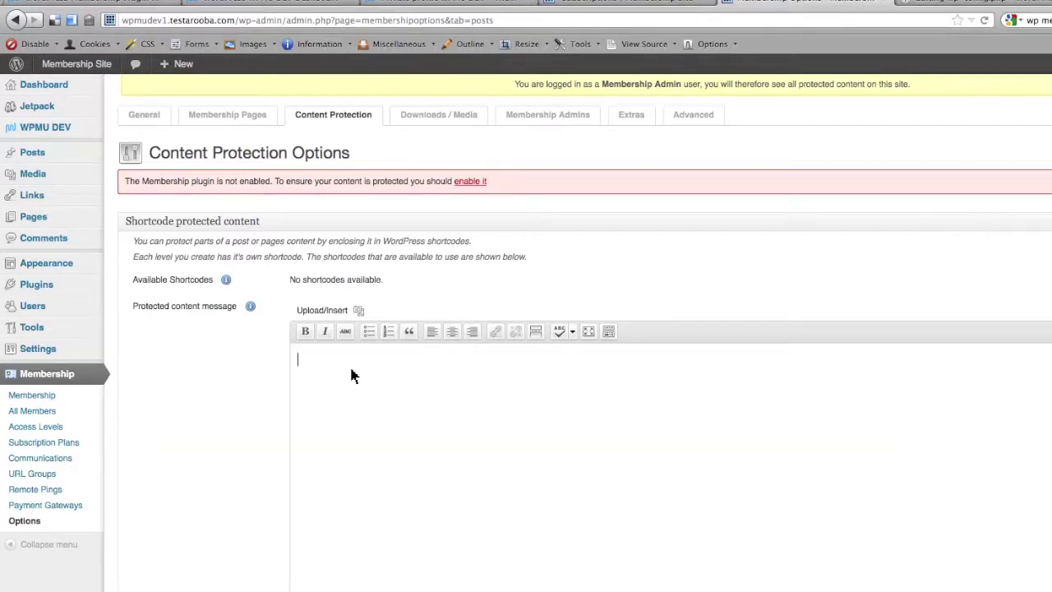
pyautogui.write('This content is protected. Please sign u')
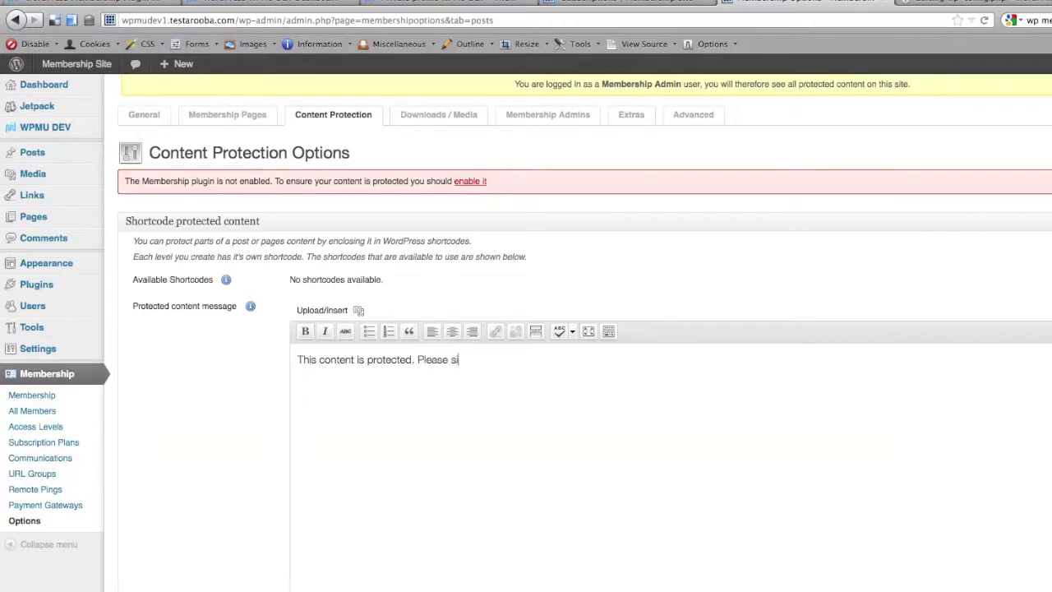
pyautogui.write('p to view.')
pyautogui.scroll(-5, 226, 438)
pyautogui.scroll(-10, 226, 437)
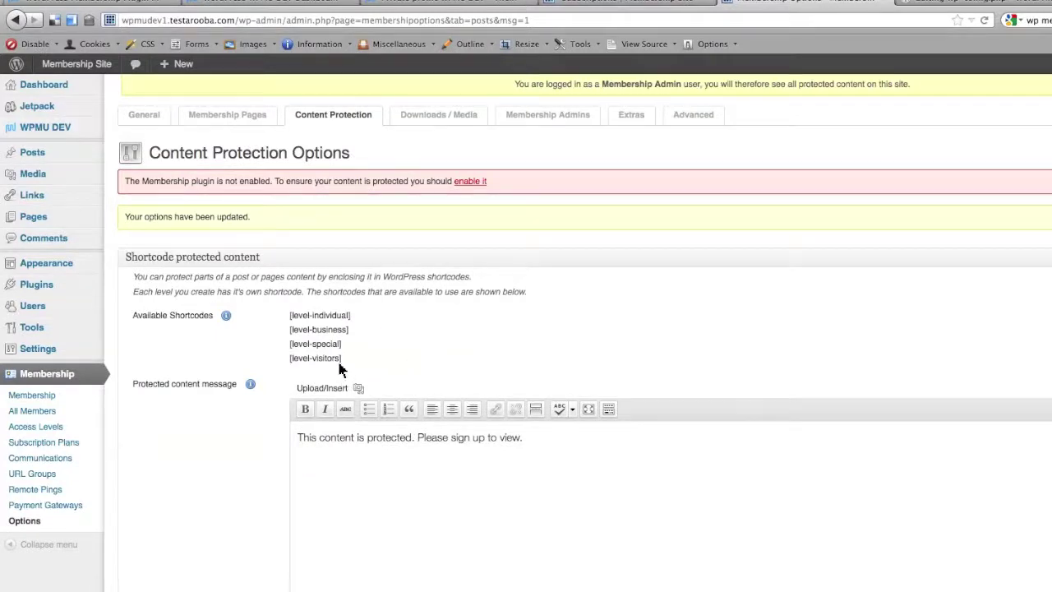
# Step: Enable the Membership plugin, and switch to Safari to check the Sample Page and site navigation as a logged-out visitor
pyautogui.click(469, 182)
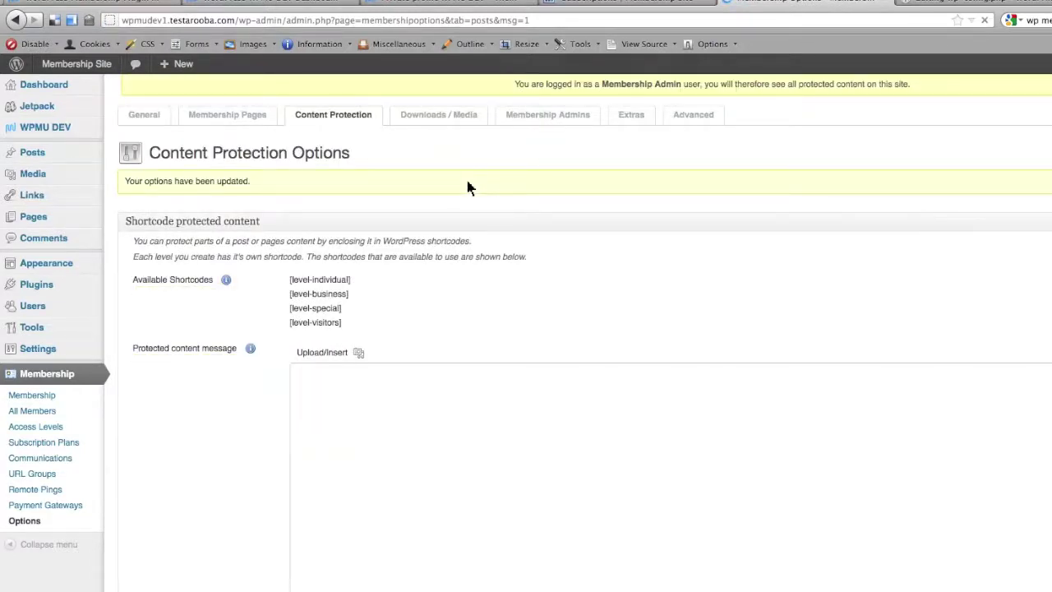
pyautogui.press('super+Tab')
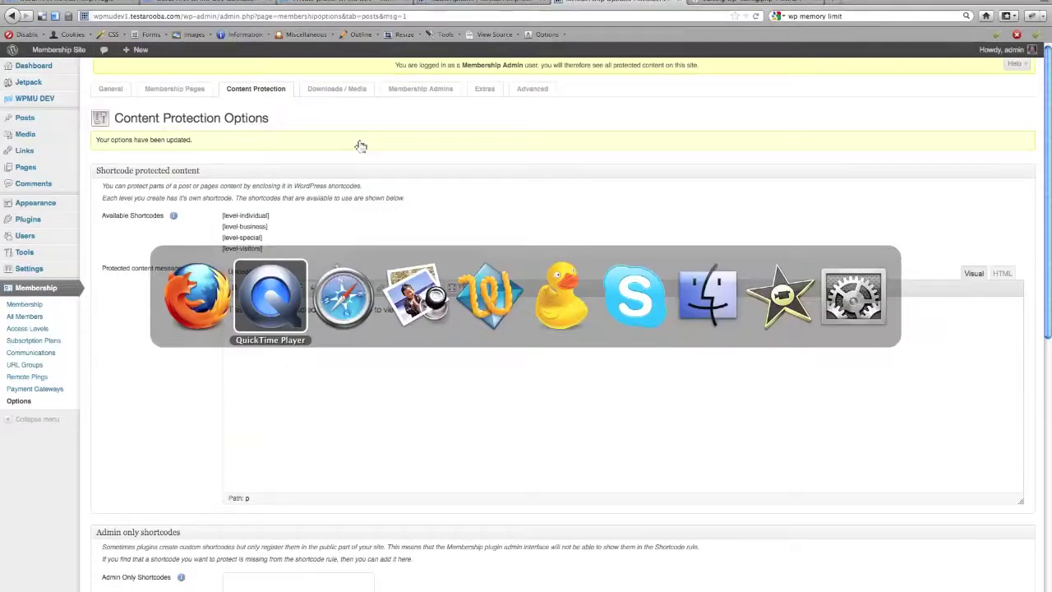
pyautogui.press('super+Tab')
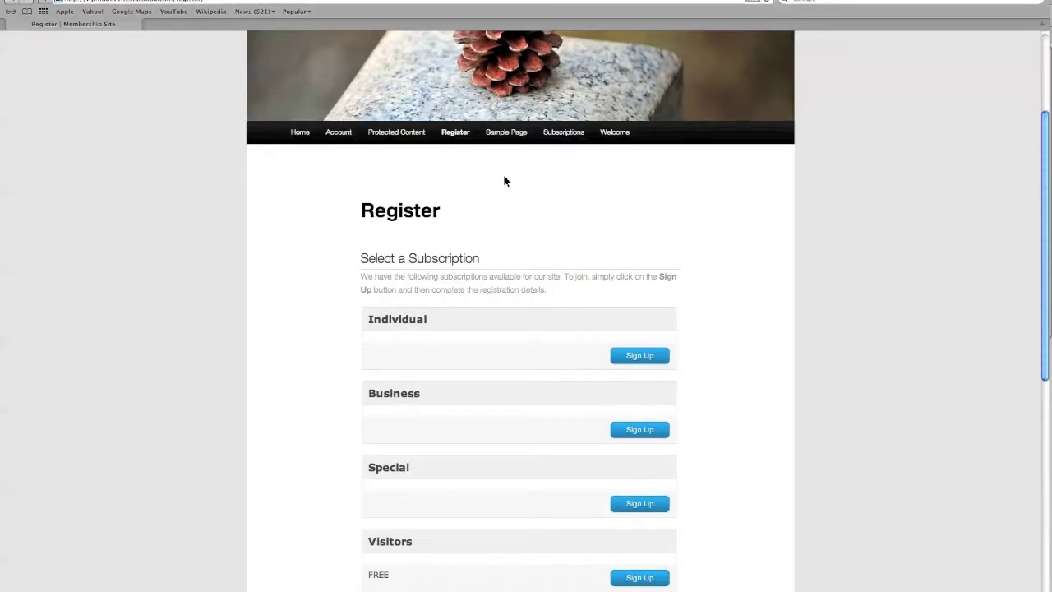
pyautogui.click(506, 131)
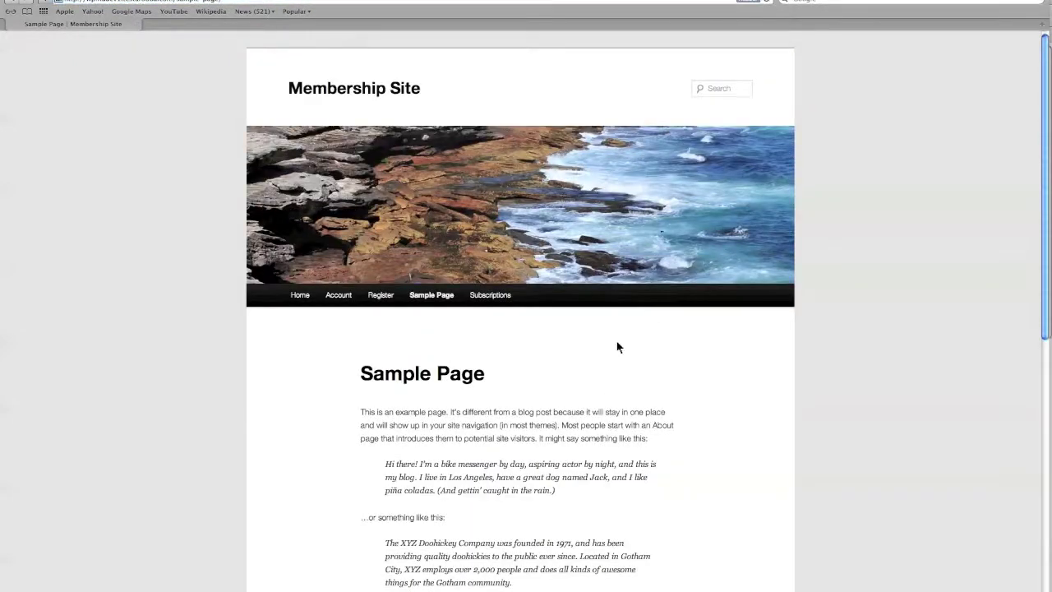
pyautogui.scroll(-2, 617, 345)
pyautogui.scroll(-1, 618, 347)
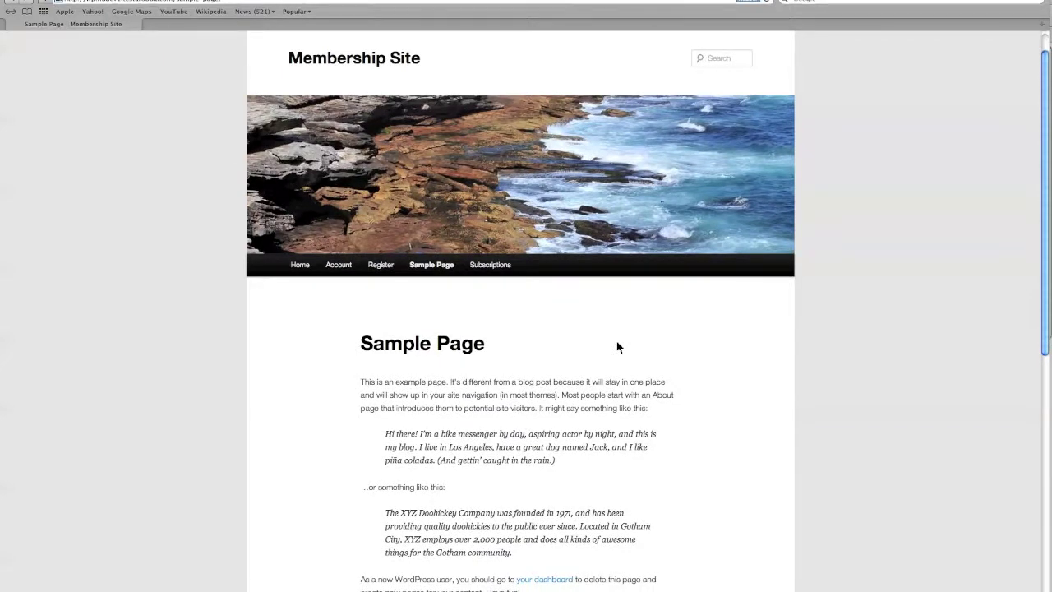
pyautogui.scroll(-10, 618, 347)
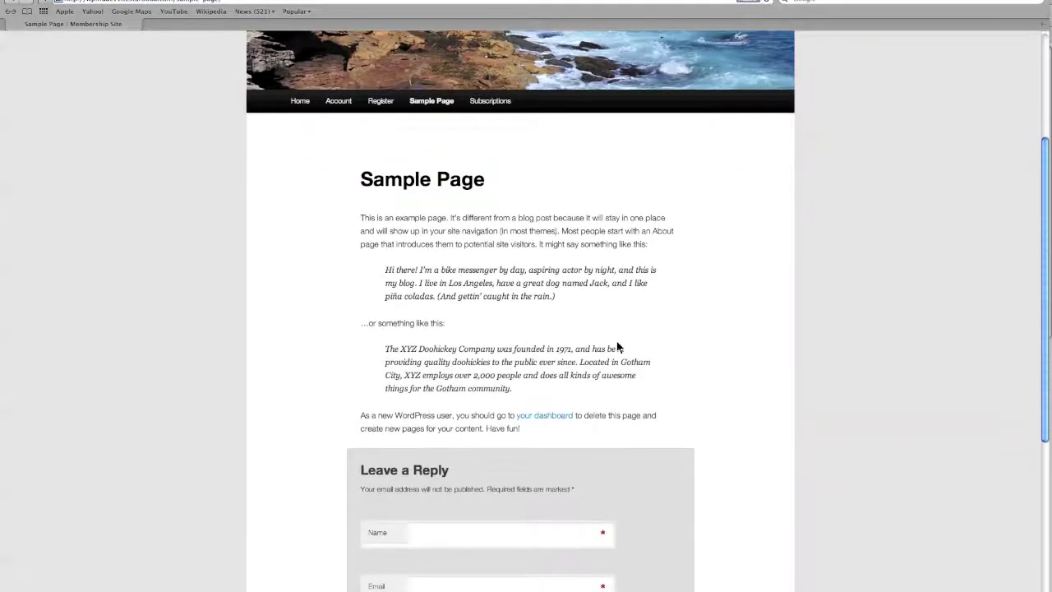